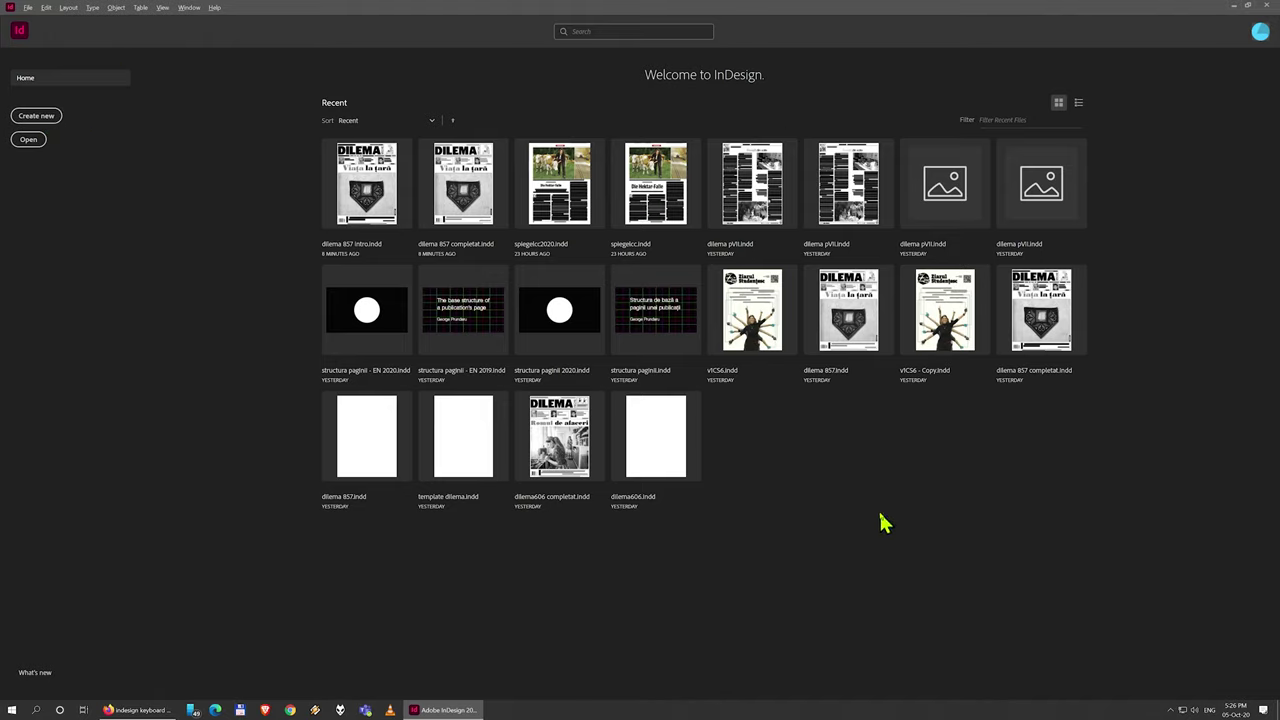
# Open File > New to show the Document, Book and Library options
pyautogui.click(29, 8)
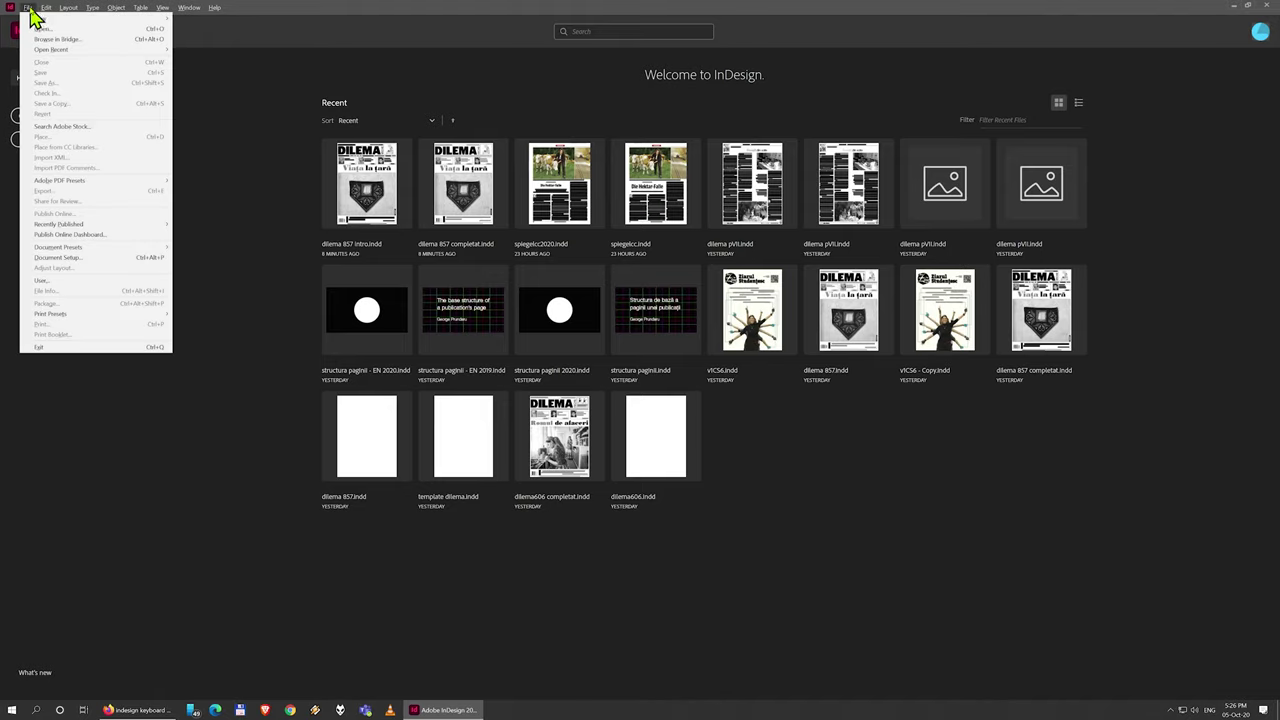
pyautogui.moveTo(40, 28)
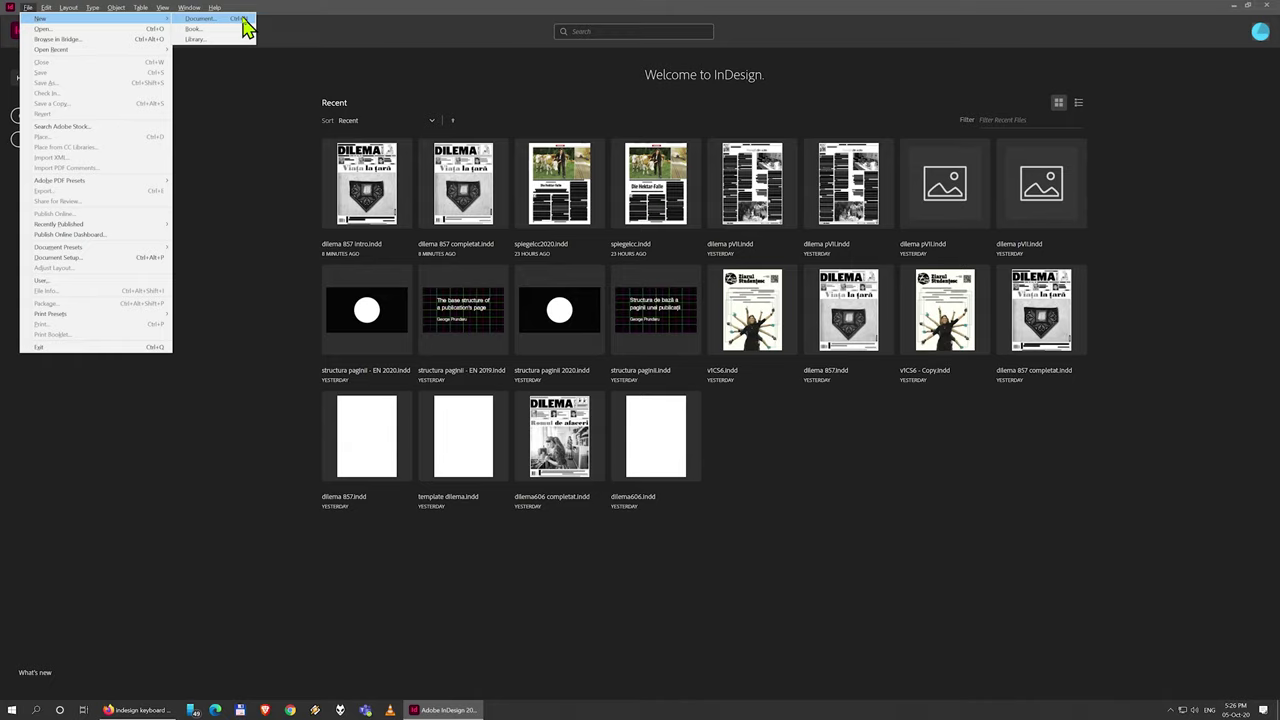
# Open the New Document dialog, move it higher, and scroll its recent items
pyautogui.click(243, 19)
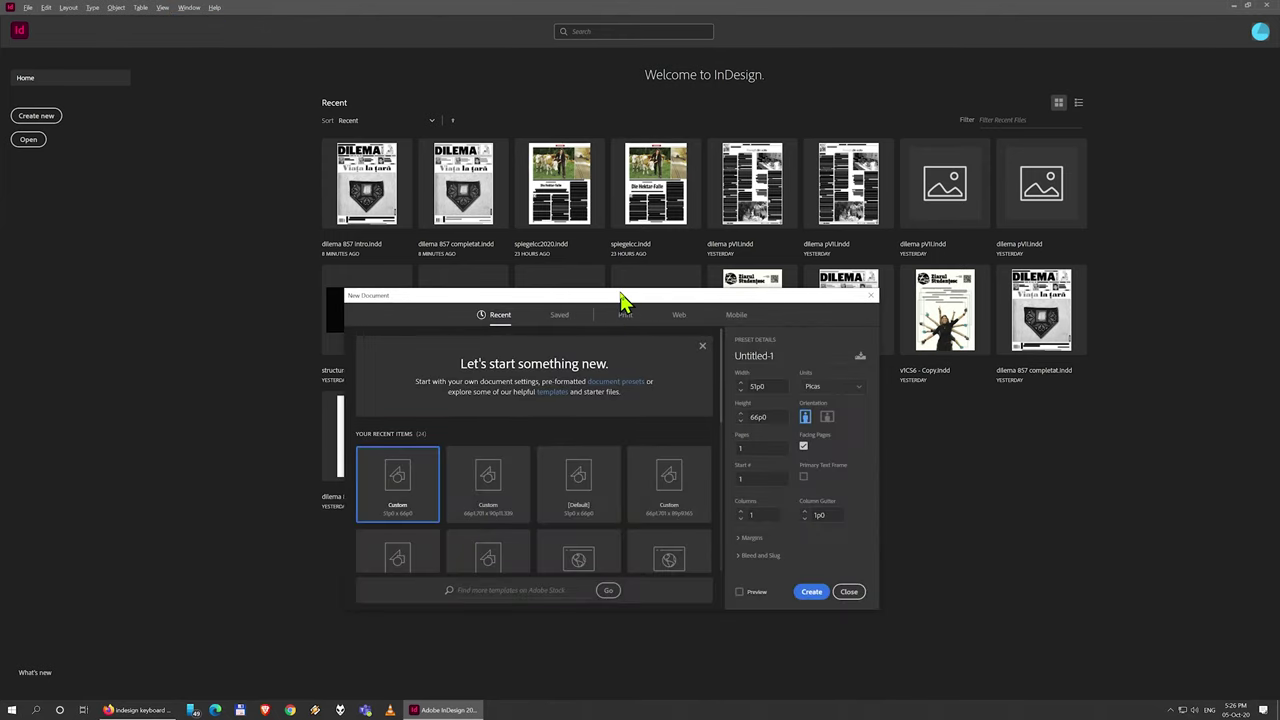
pyautogui.moveTo(620, 300); pyautogui.dragTo(633, 188)
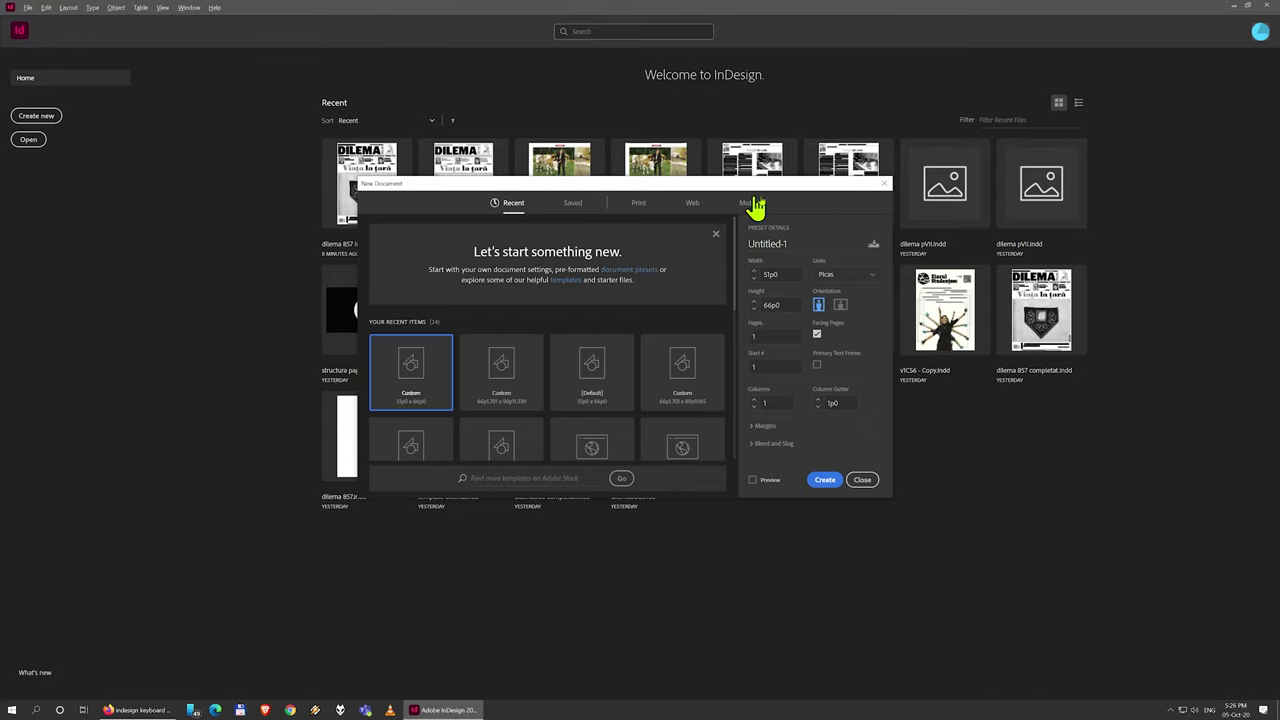
pyautogui.scroll(-3, 525, 340)
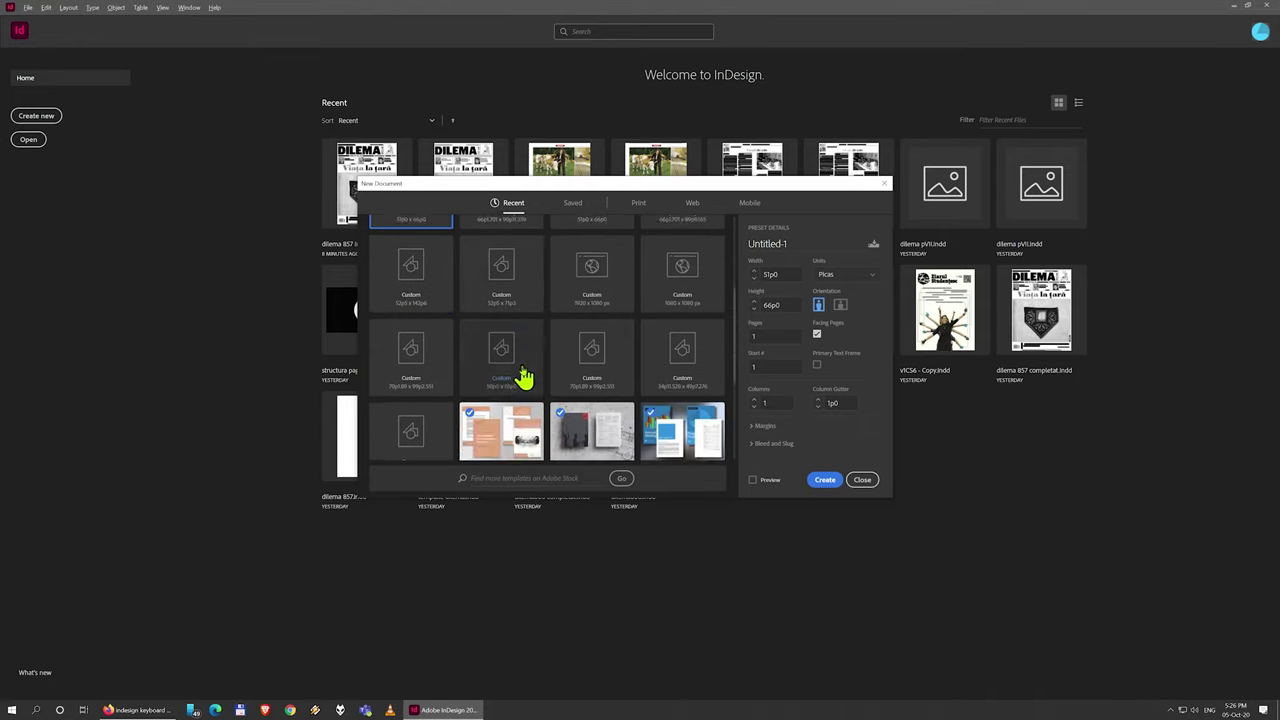
pyautogui.scroll(-1, 525, 378)
pyautogui.scroll(4, 525, 378)
pyautogui.scroll(-7, 525, 378)
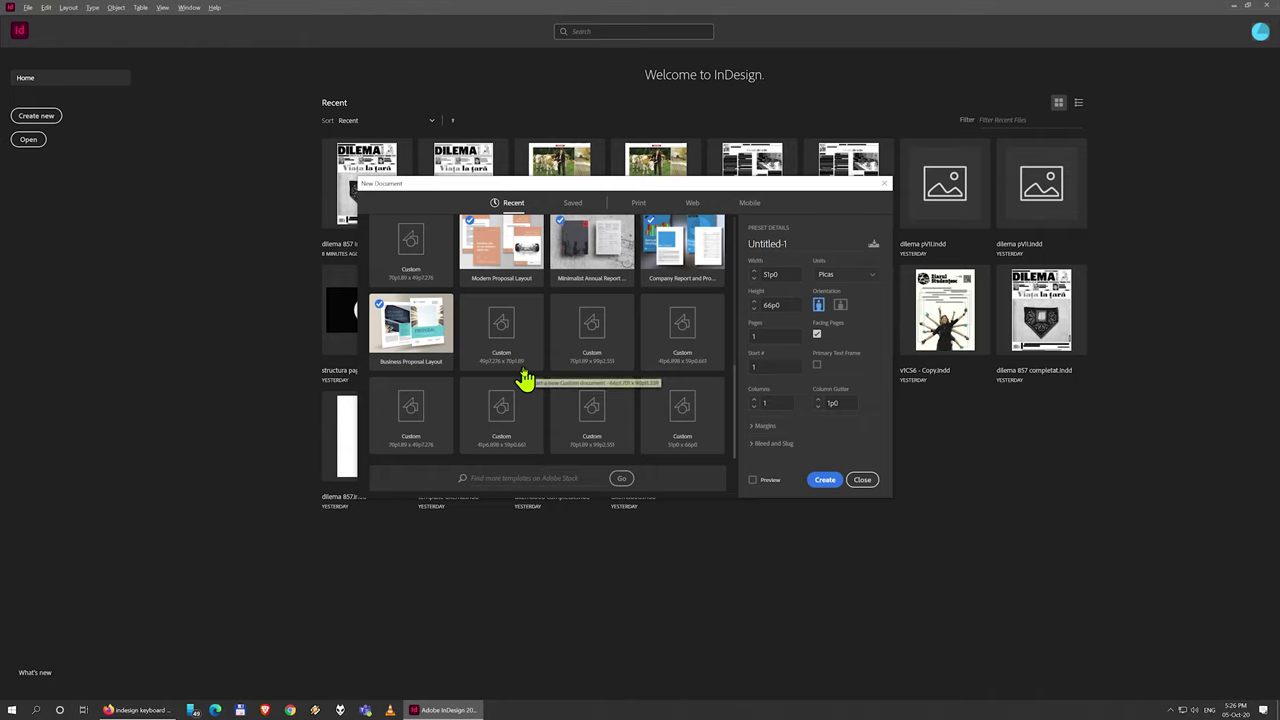
pyautogui.scroll(-4, 521, 350)
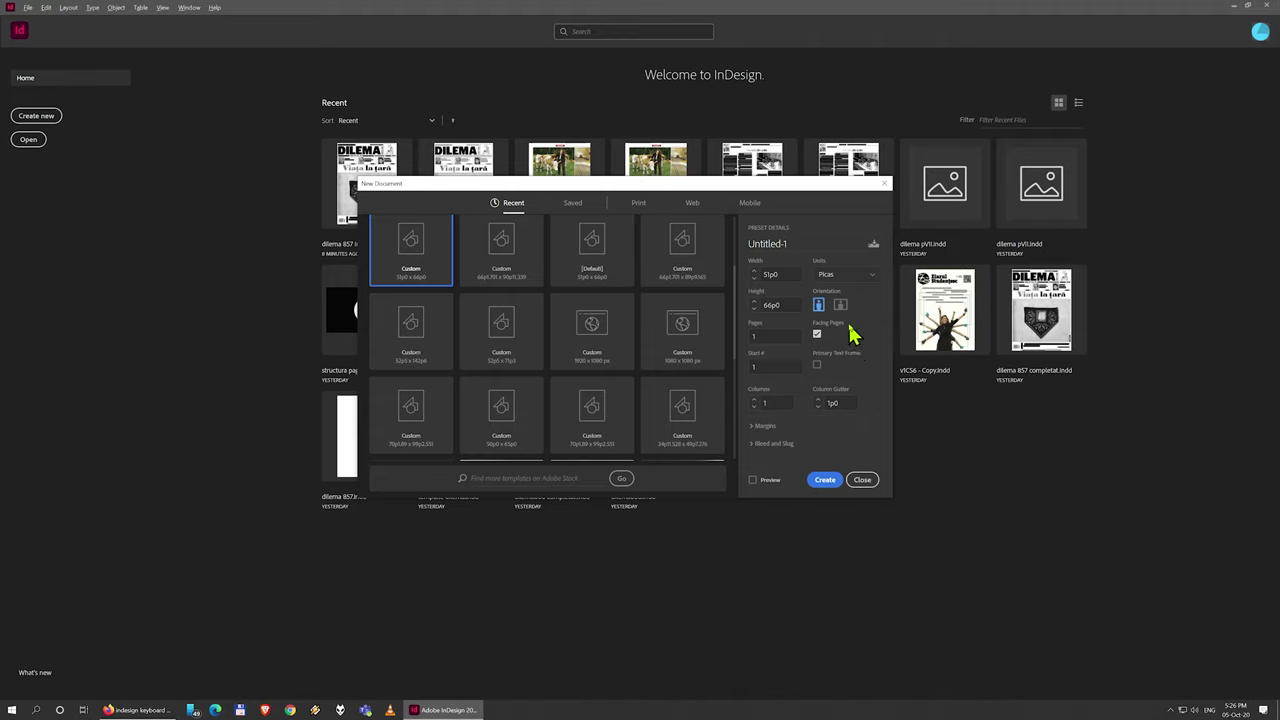
pyautogui.scroll(3, 640, 315)
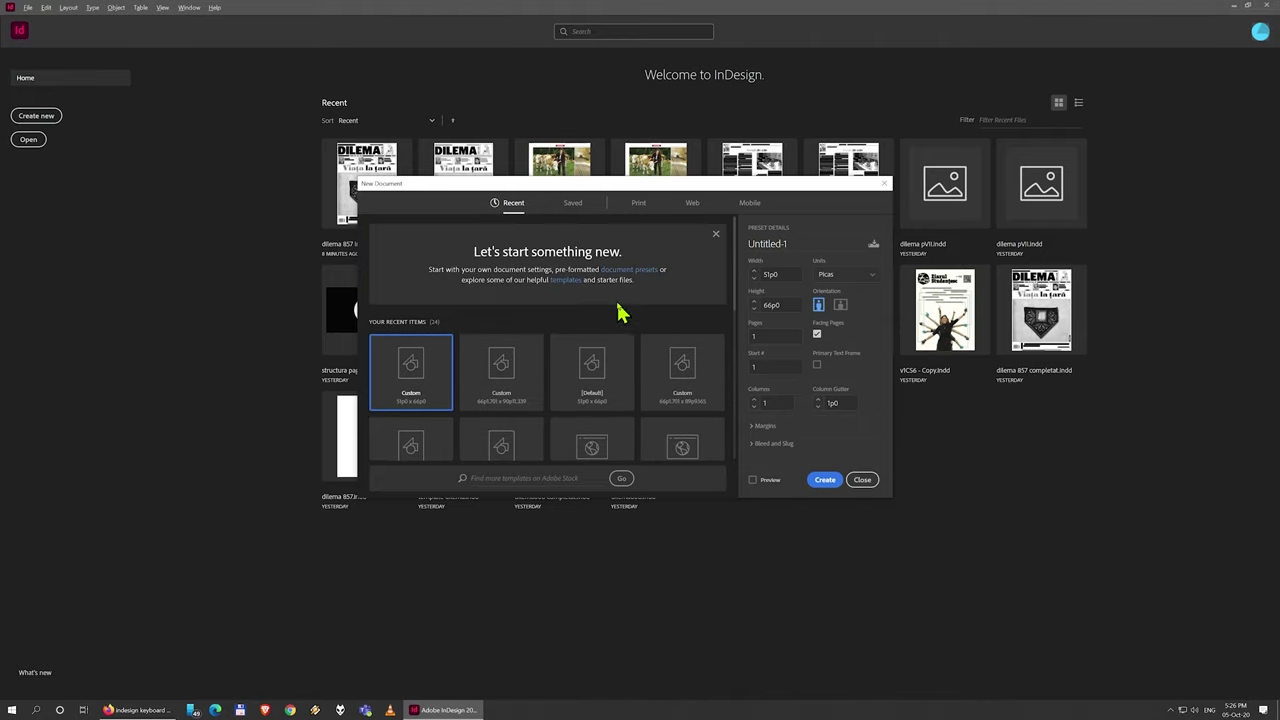
# Dismiss the 'Let's start something new' banner and browse the recent presets
pyautogui.click(716, 235)
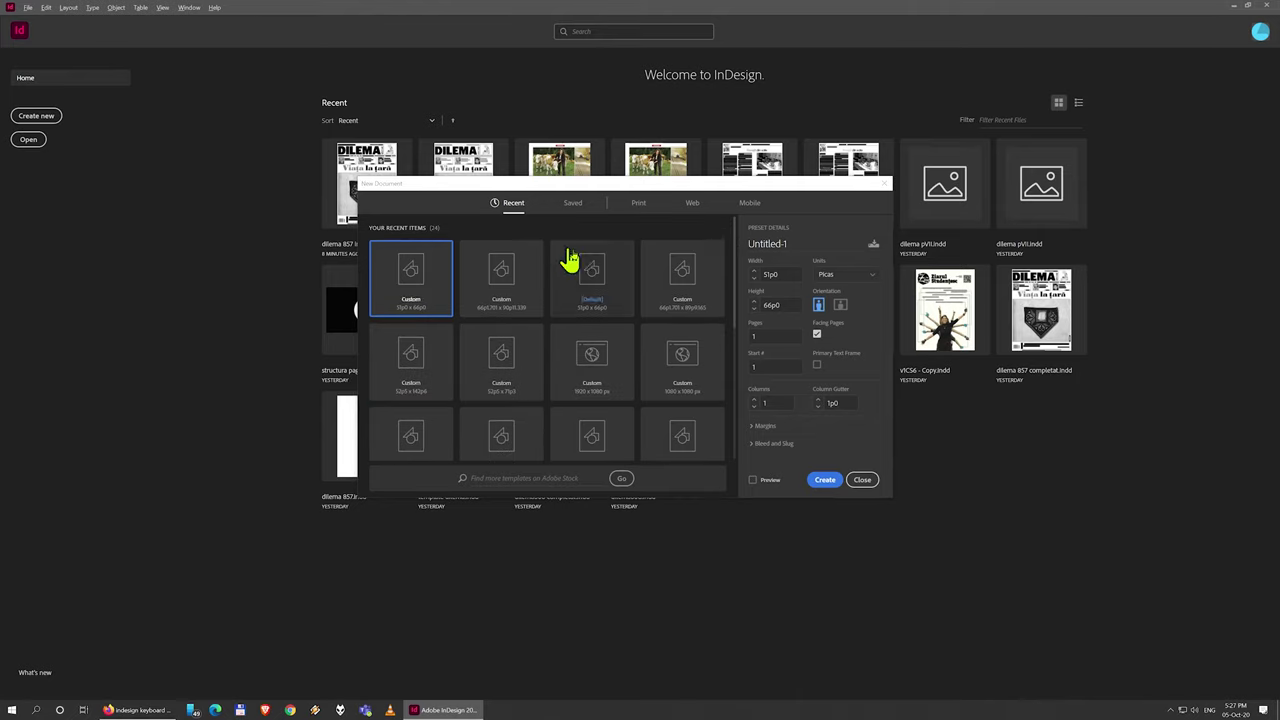
pyautogui.scroll(-2, 690, 372)
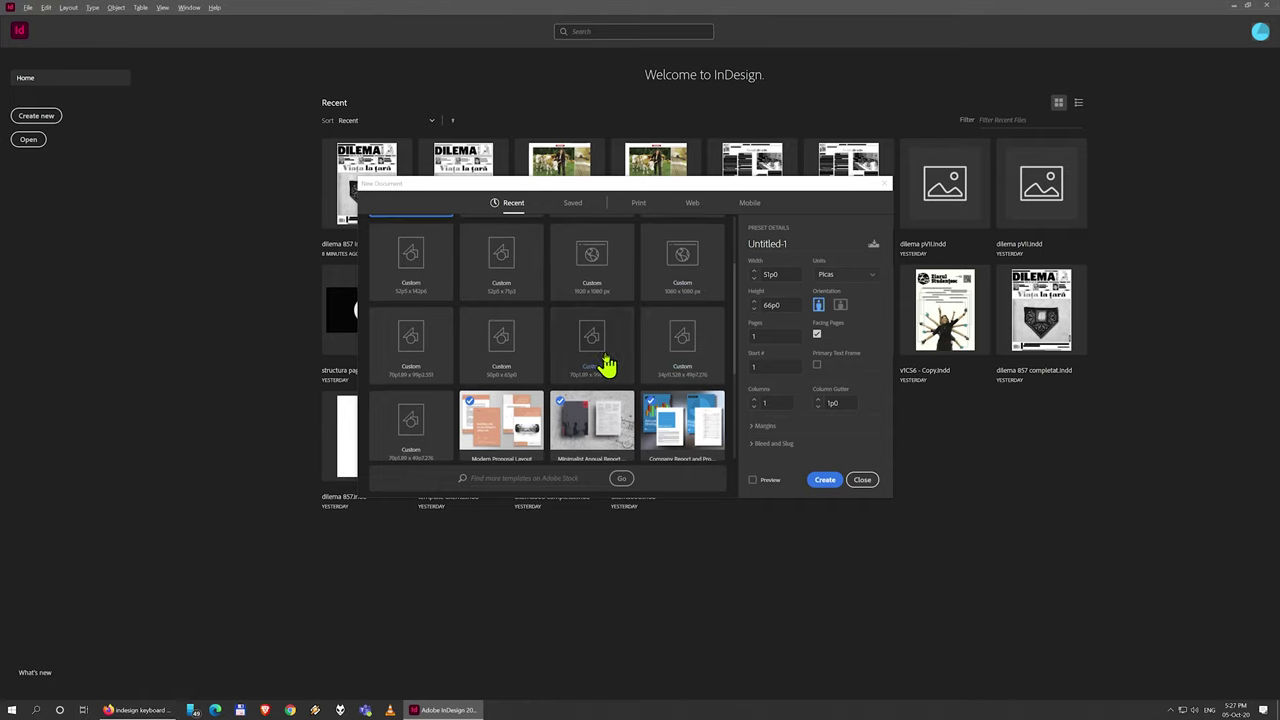
pyautogui.scroll(2, 485, 348)
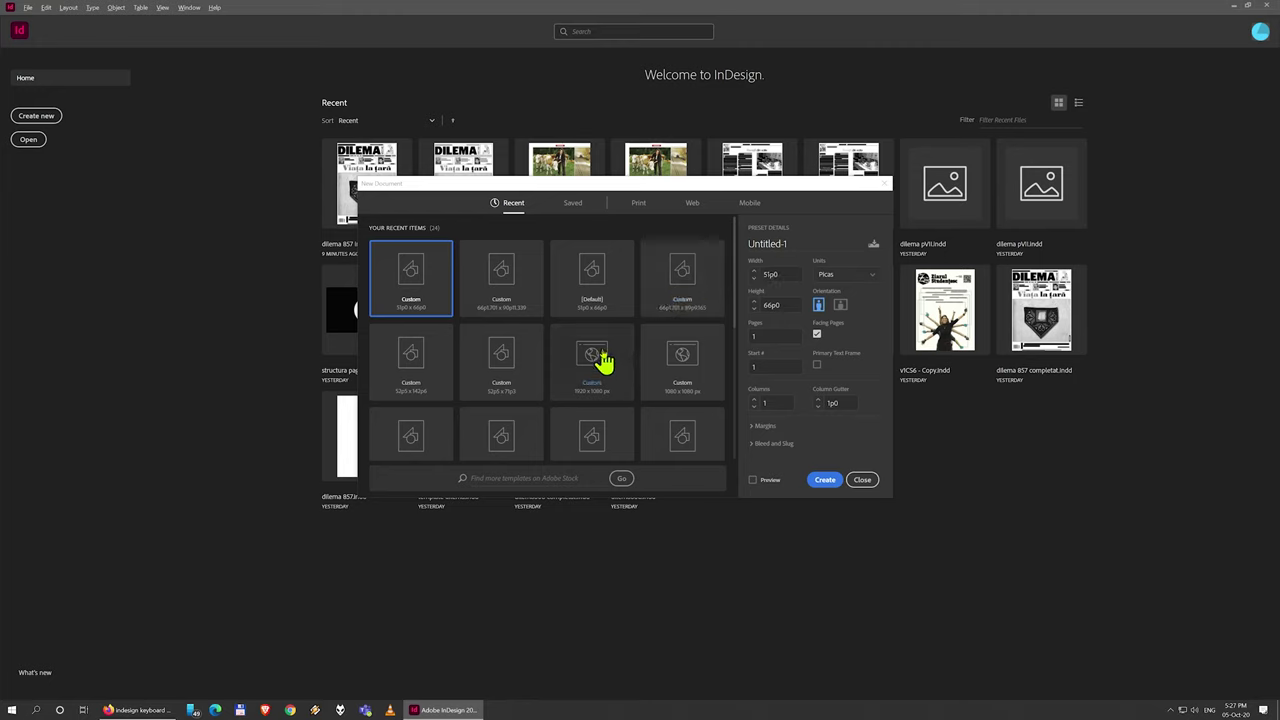
pyautogui.scroll(-3, 603, 366)
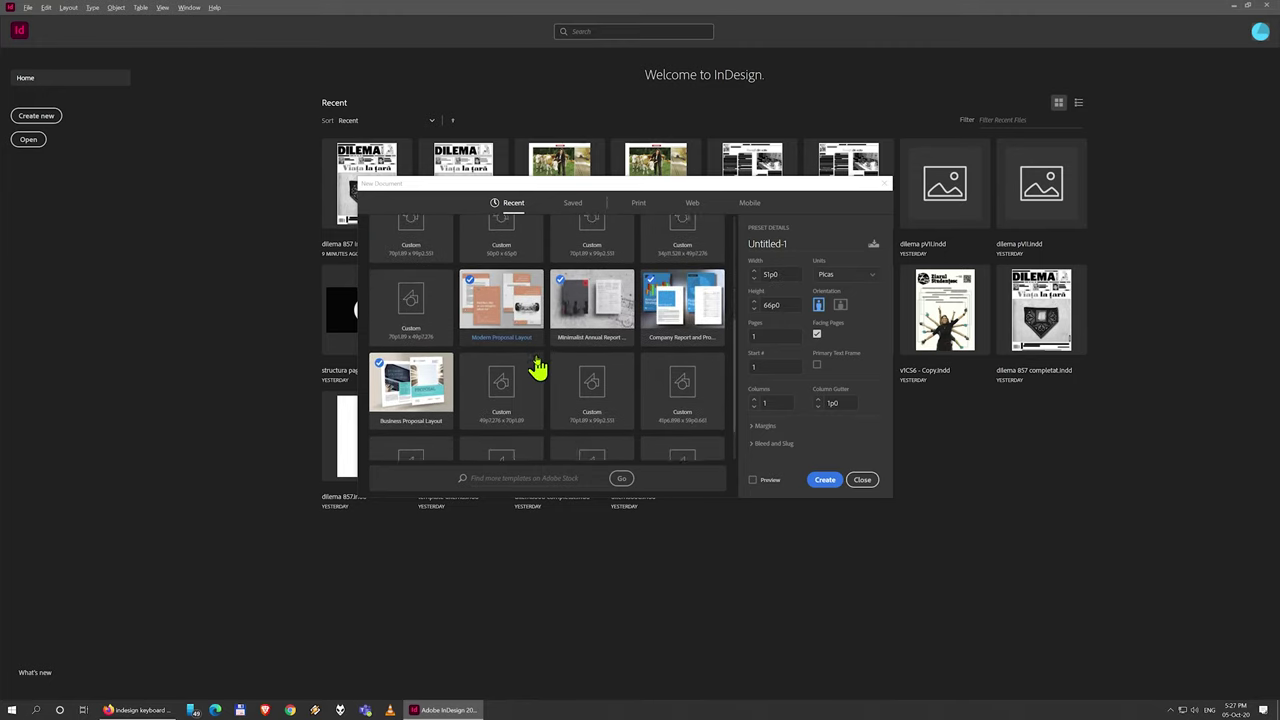
pyautogui.scroll(-1, 537, 366)
pyautogui.scroll(1, 566, 330)
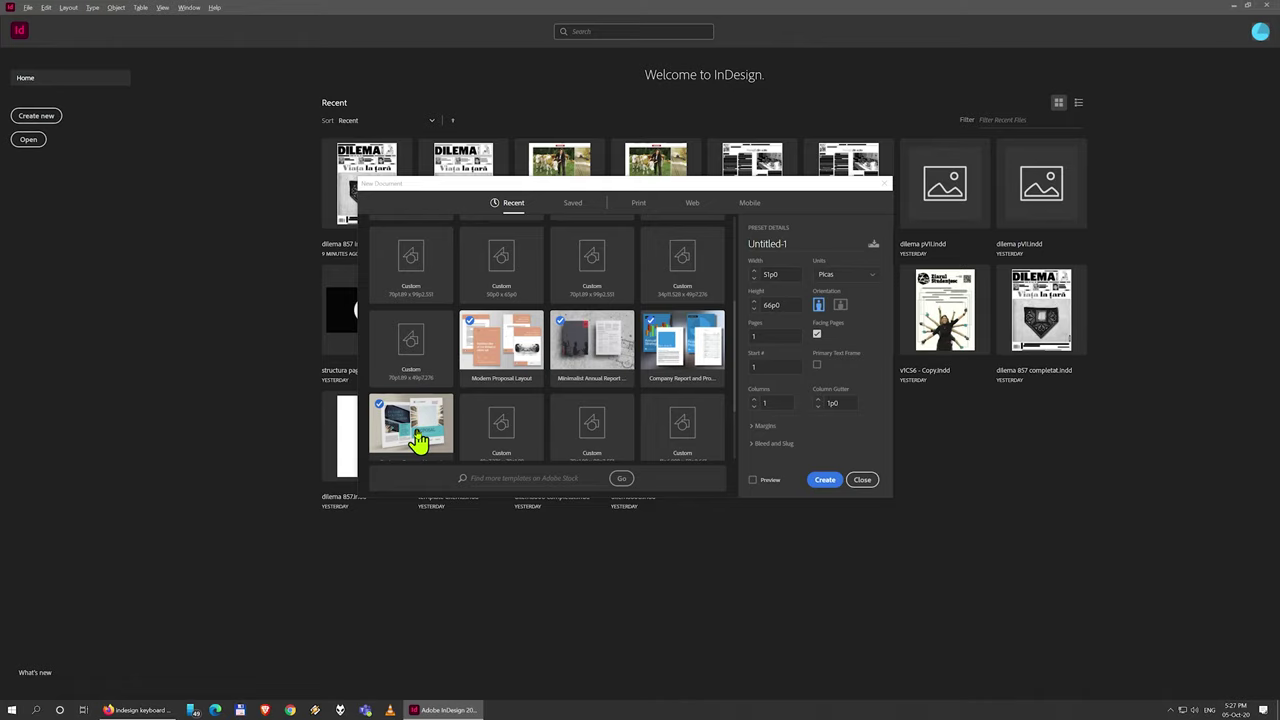
pyautogui.scroll(5, 414, 434)
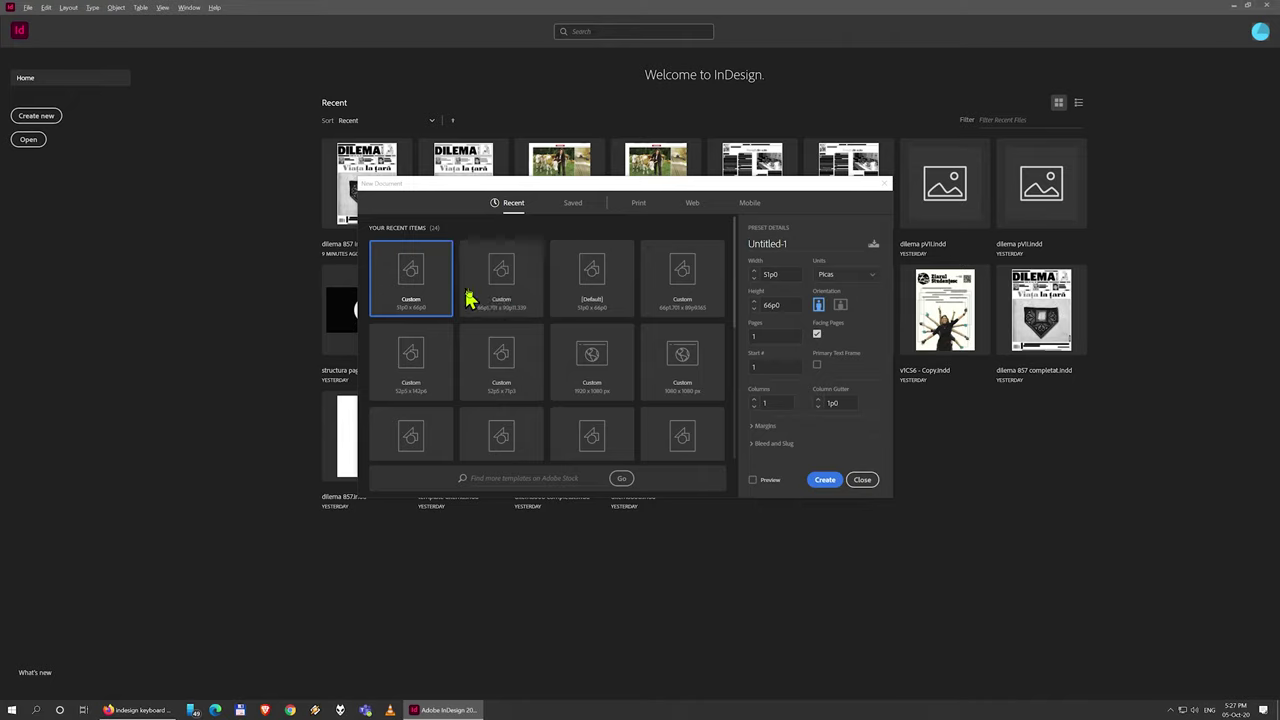
# Compare the Print, Web and Mobile tabs, then expand the full Print preset list
pyautogui.click(638, 208)
pyautogui.click(690, 208)
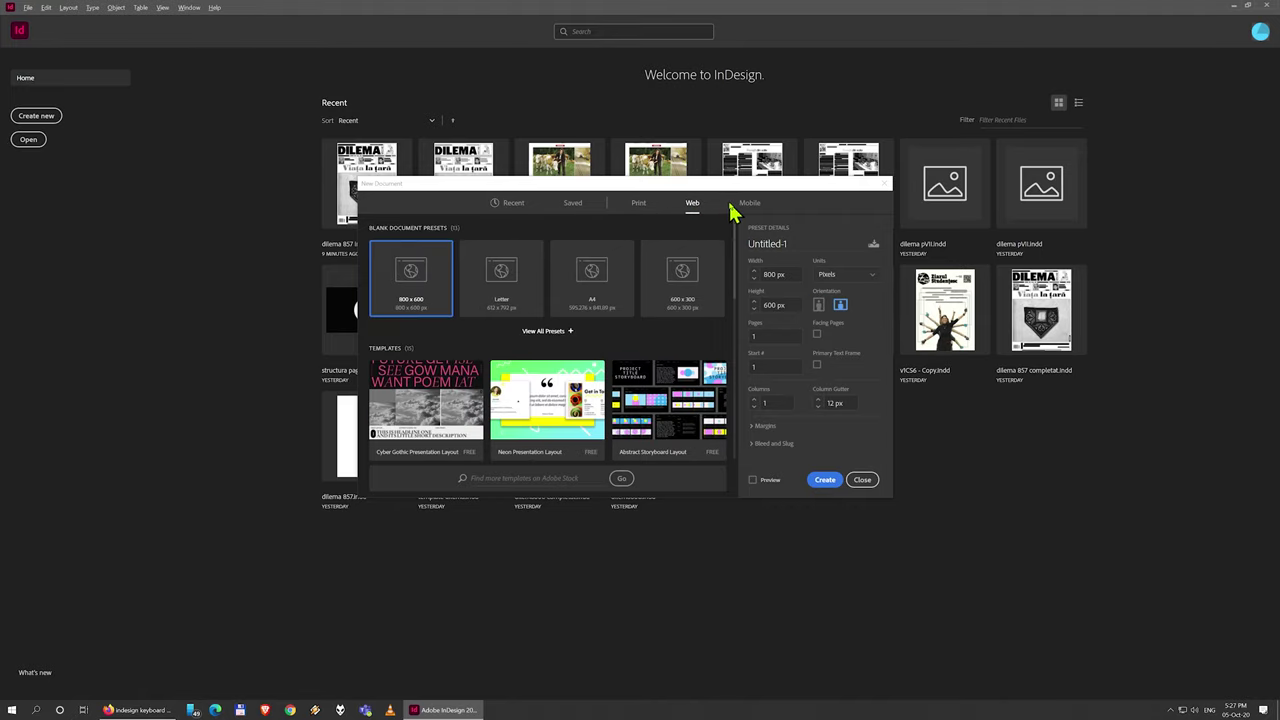
pyautogui.click(750, 205)
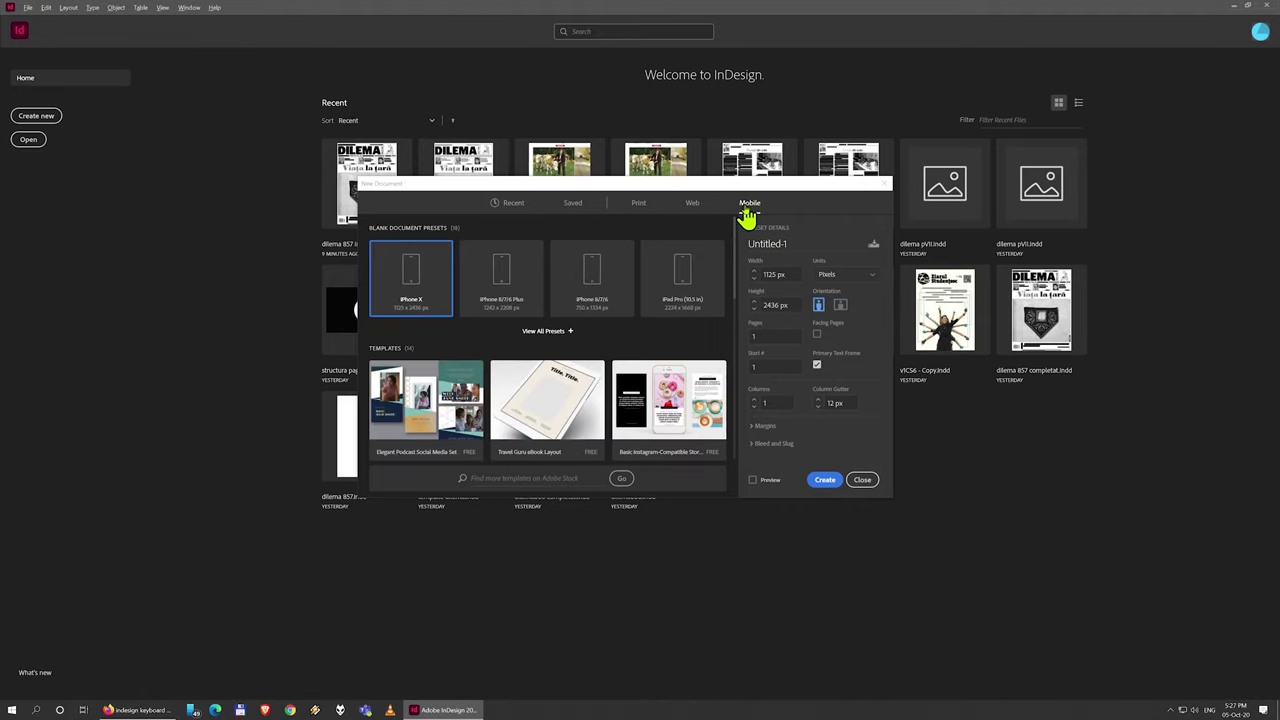
pyautogui.click(640, 205)
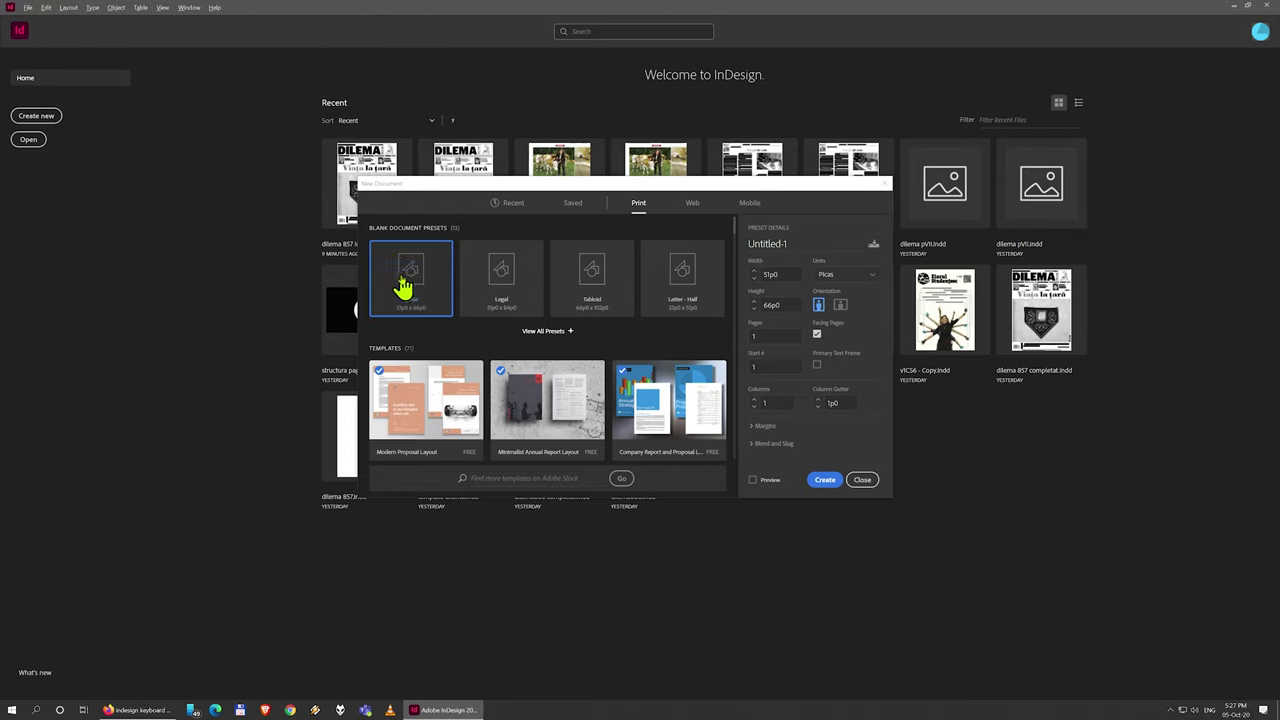
pyautogui.click(554, 333)
pyautogui.scroll(-2, 550, 315)
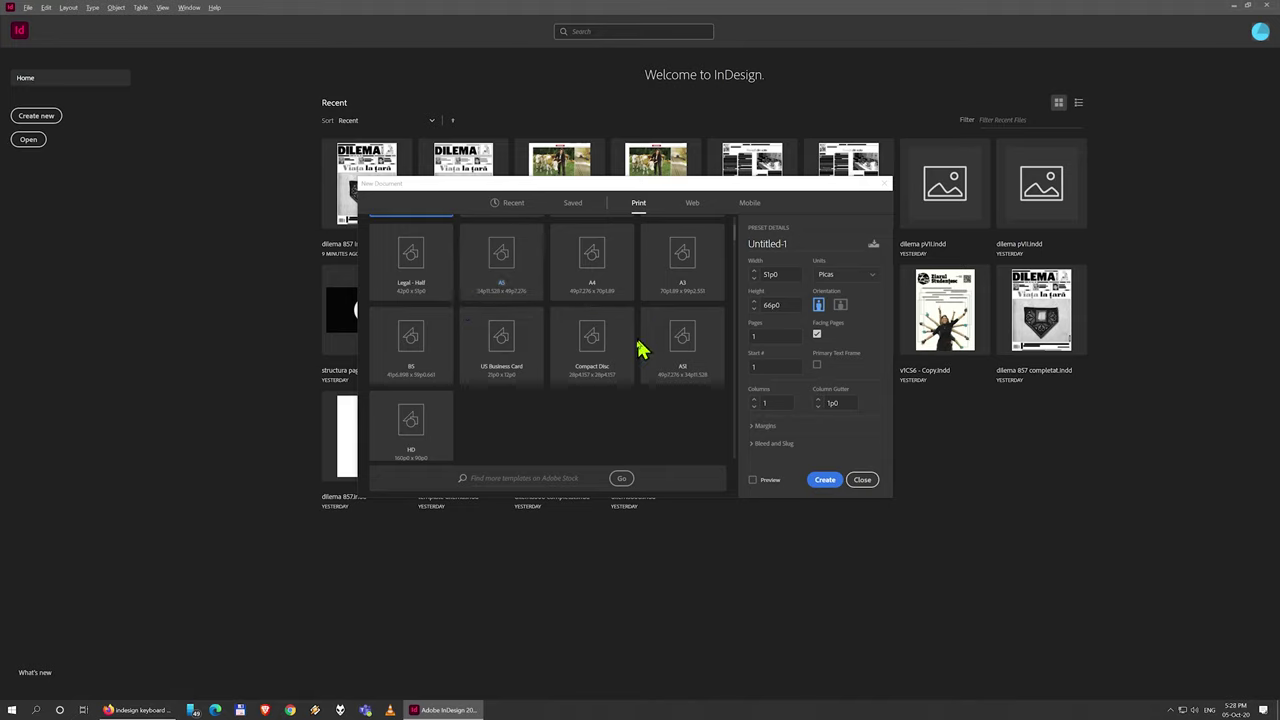
pyautogui.scroll(1, 506, 408)
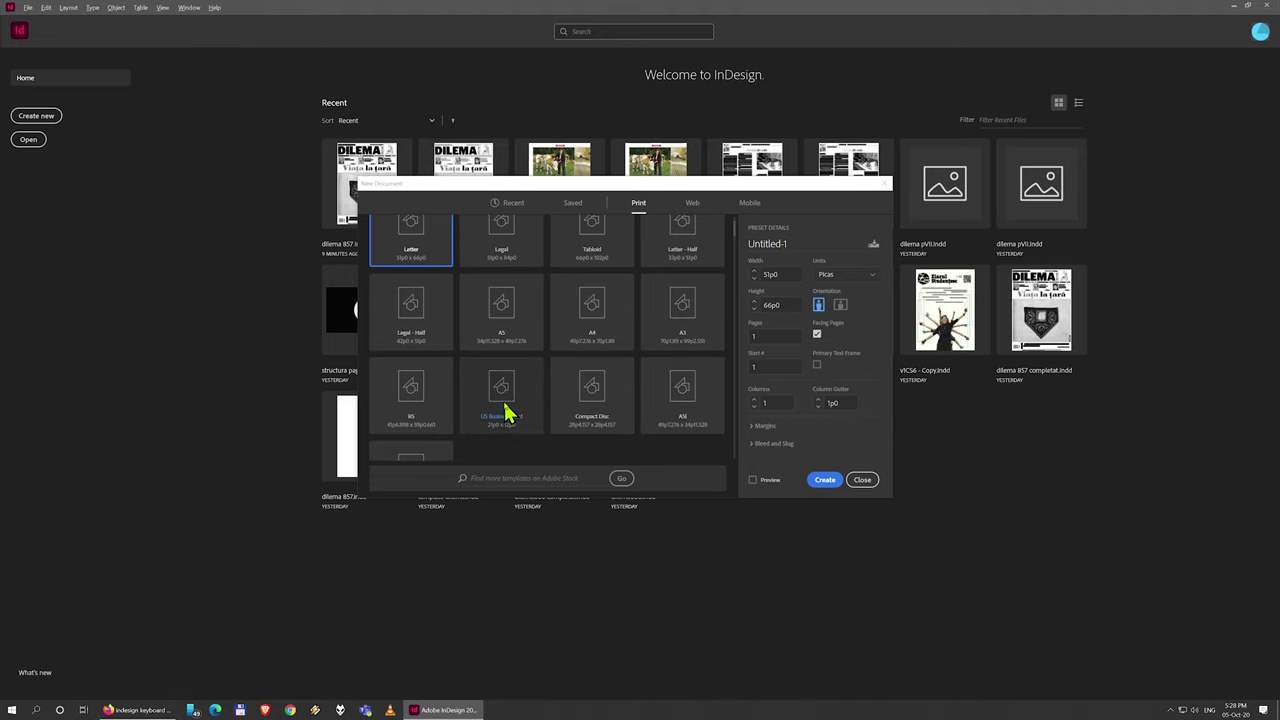
# Expand all Web presets, then return to the full list of Print presets
pyautogui.click(690, 208)
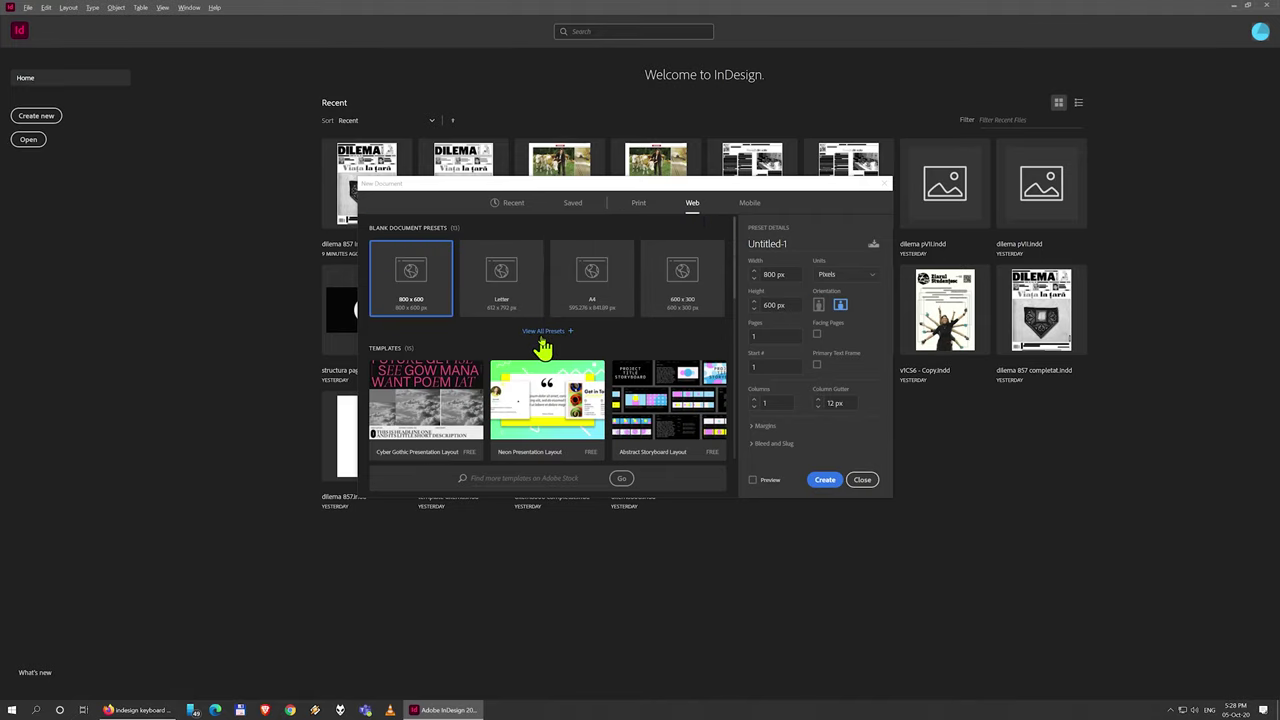
pyautogui.click(540, 334)
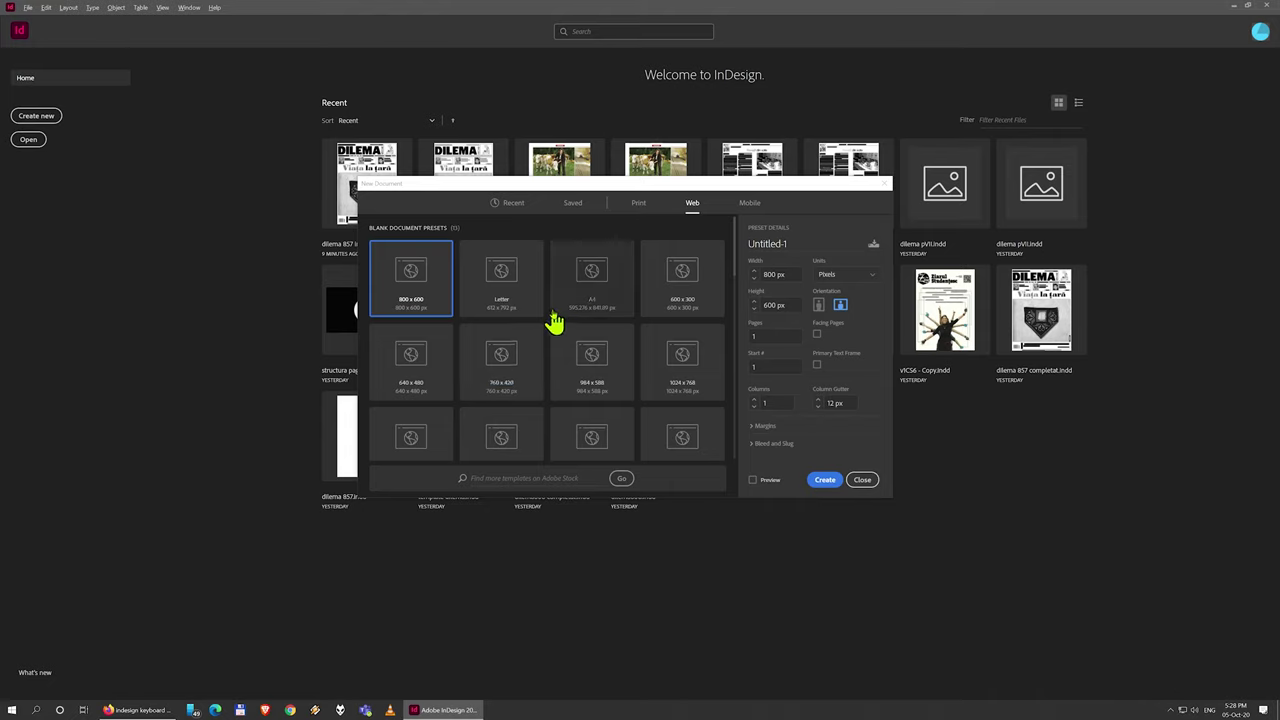
pyautogui.scroll(-1, 551, 322)
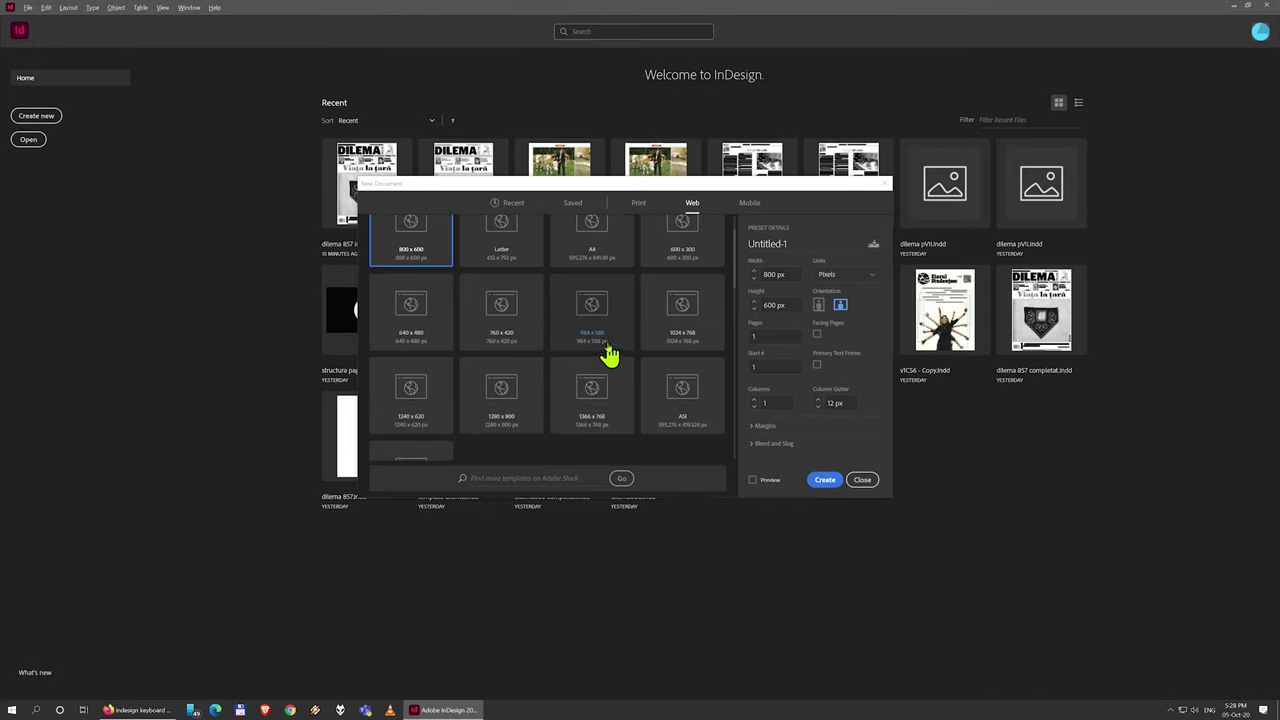
pyautogui.click(639, 204)
pyautogui.scroll(1, 605, 335)
pyautogui.click(545, 332)
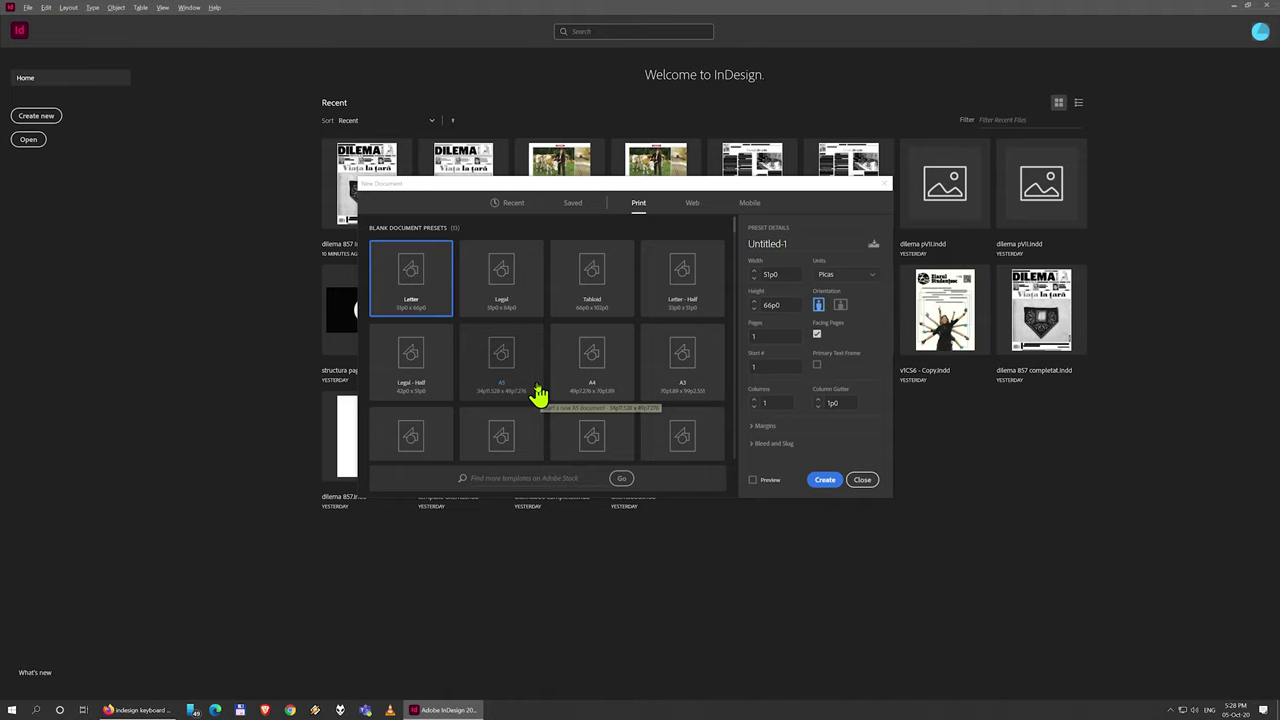
pyautogui.scroll(-1, 649, 383)
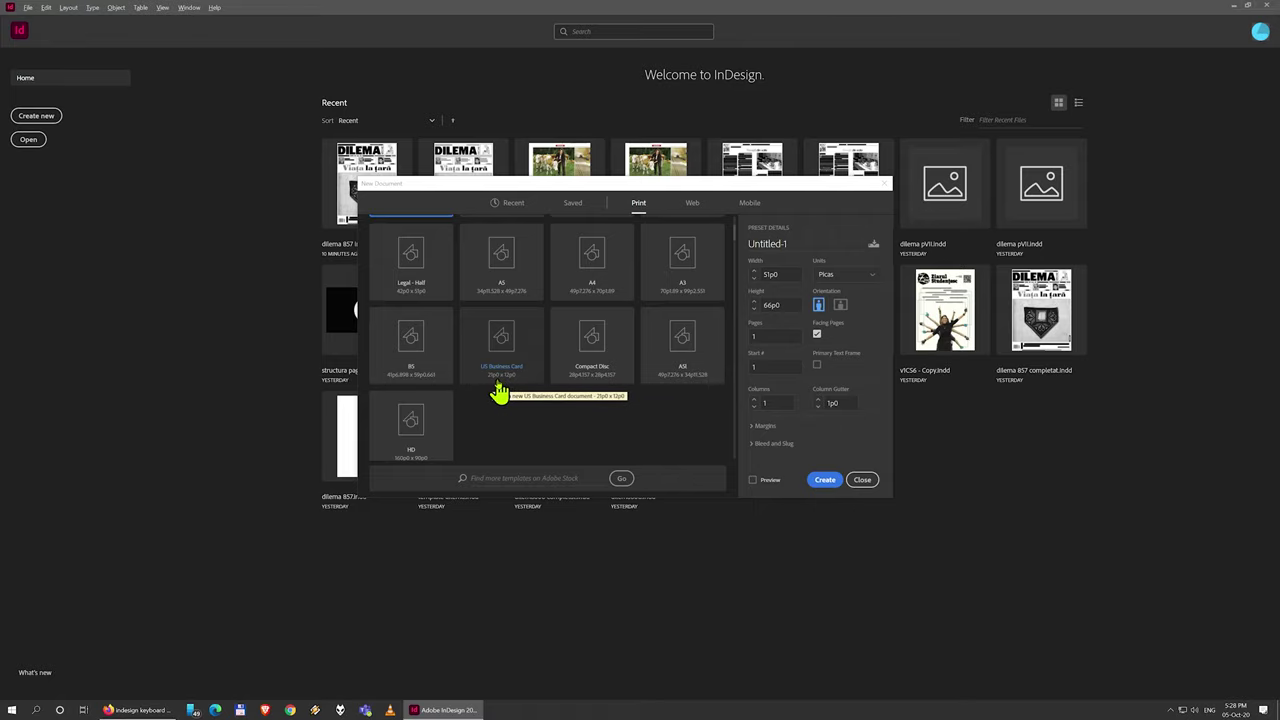
# Scroll through all Mobile presets, then return to Print with Letter (51p0 × 66p0) selected
pyautogui.click(752, 206)
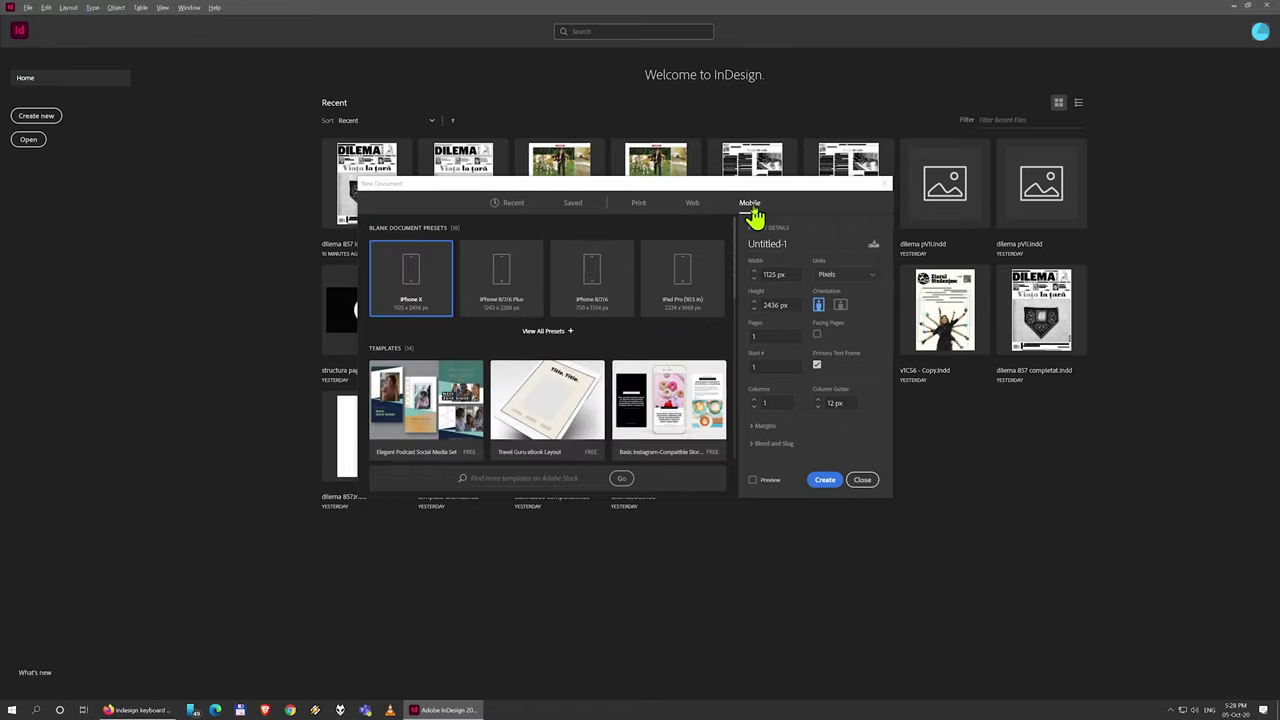
pyautogui.click(545, 333)
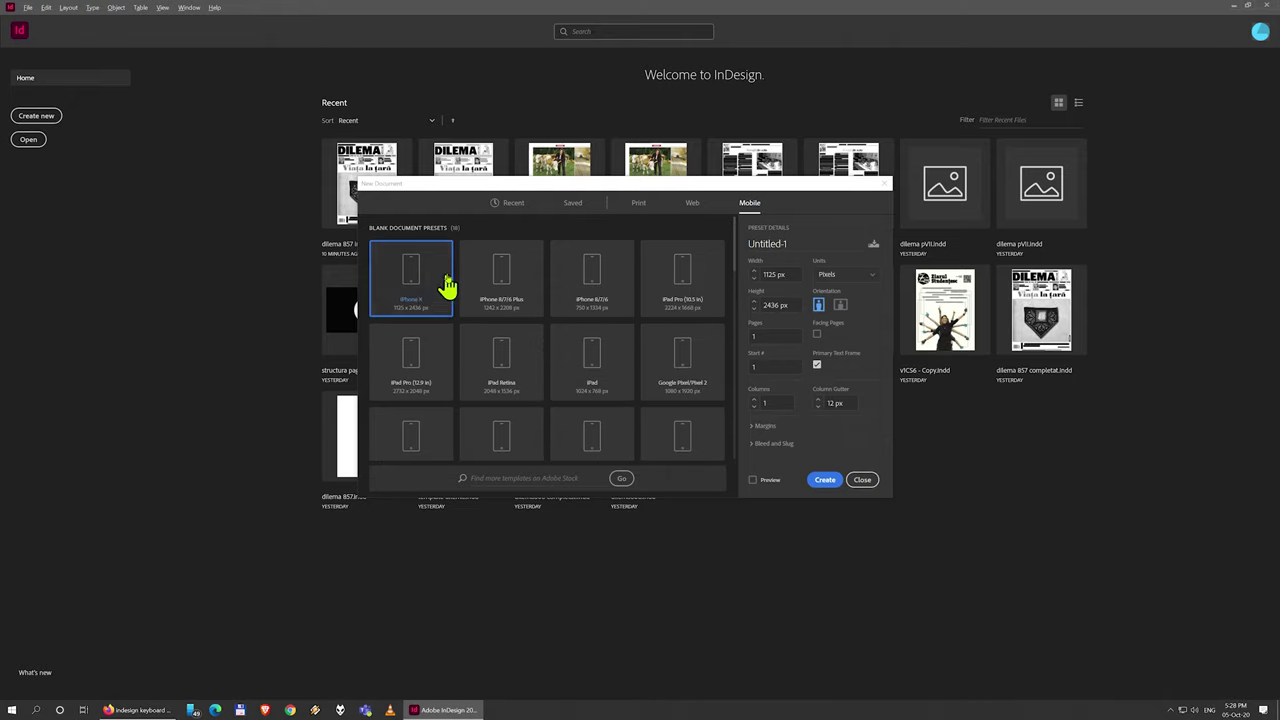
pyautogui.scroll(-2, 560, 345)
pyautogui.scroll(-1, 563, 380)
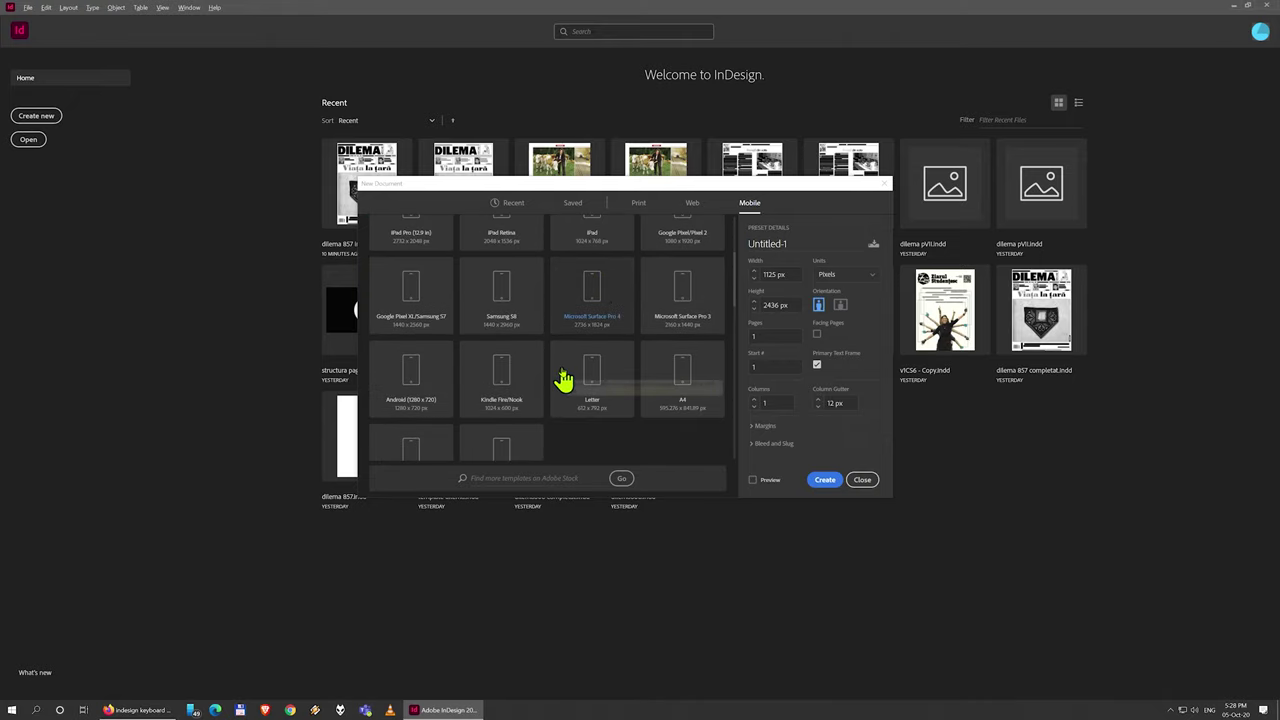
pyautogui.scroll(-1, 566, 355)
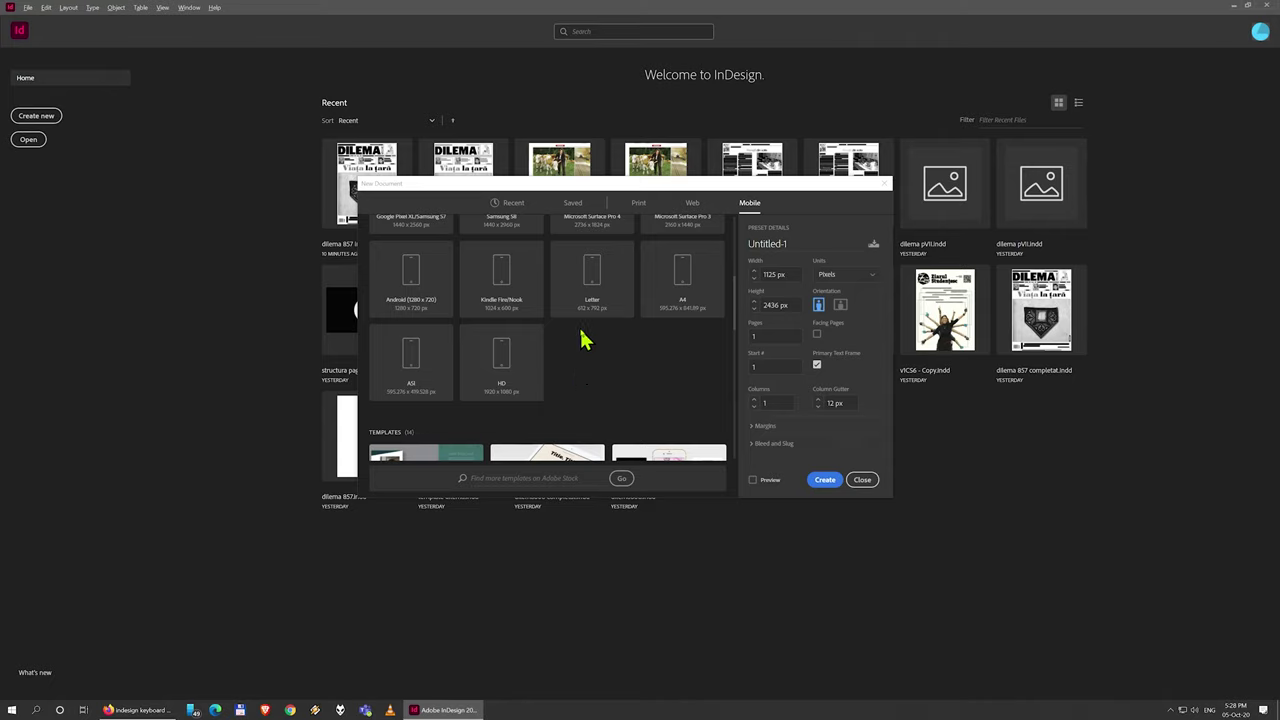
pyautogui.click(637, 213)
pyautogui.scroll(2, 648, 276)
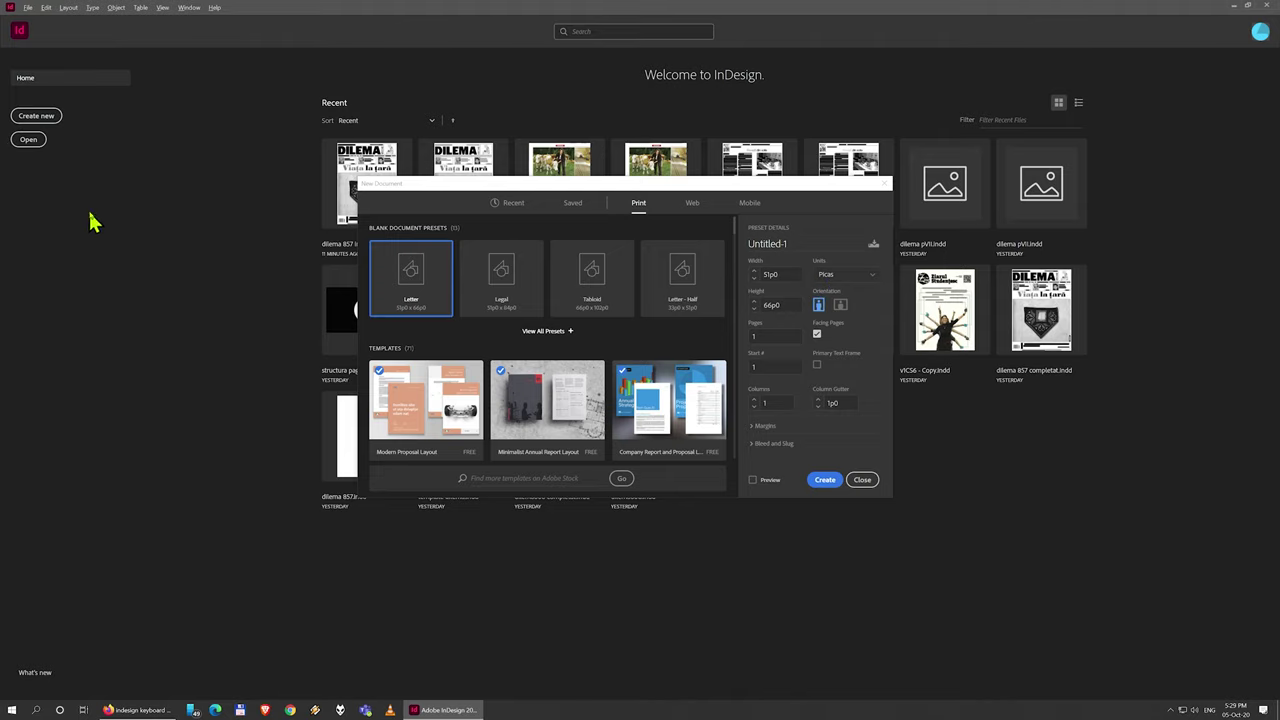
# Set units to Millimeters, Width to 280 mm and Height to 385 mm
pyautogui.click(870, 286)
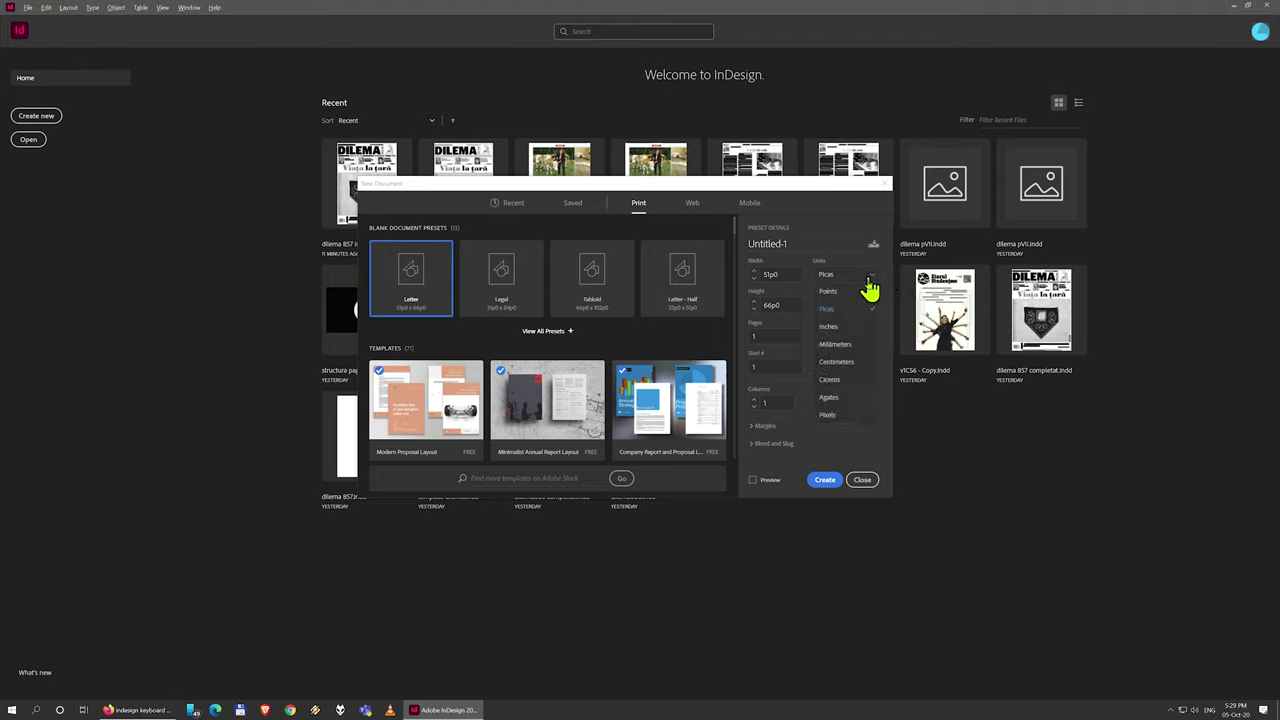
pyautogui.click(843, 344)
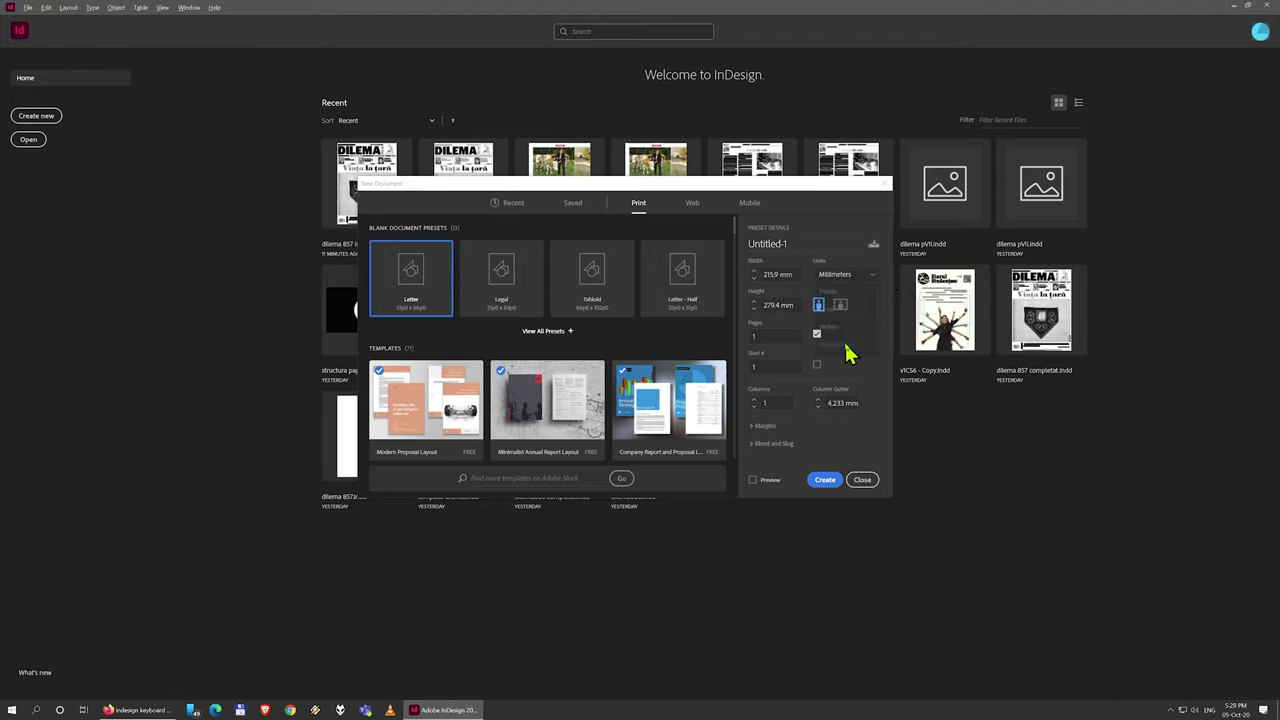
pyautogui.click(771, 266)
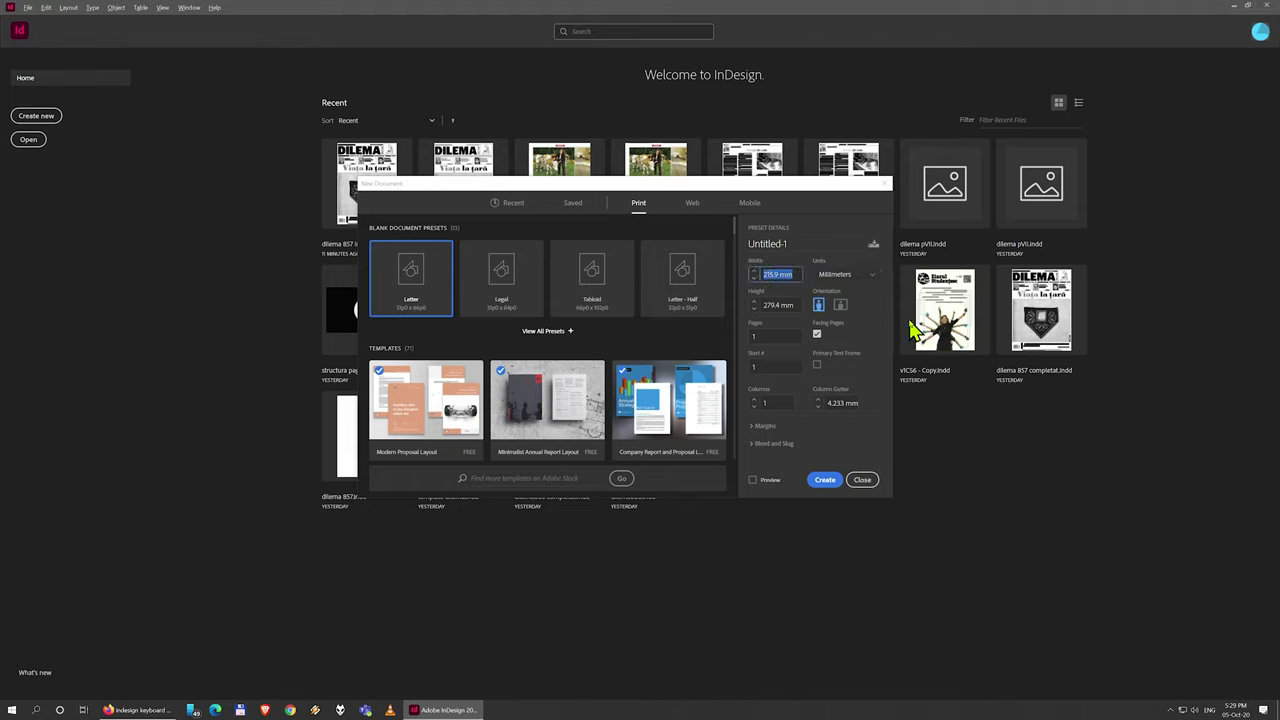
pyautogui.write('280')
pyautogui.click(790, 305)
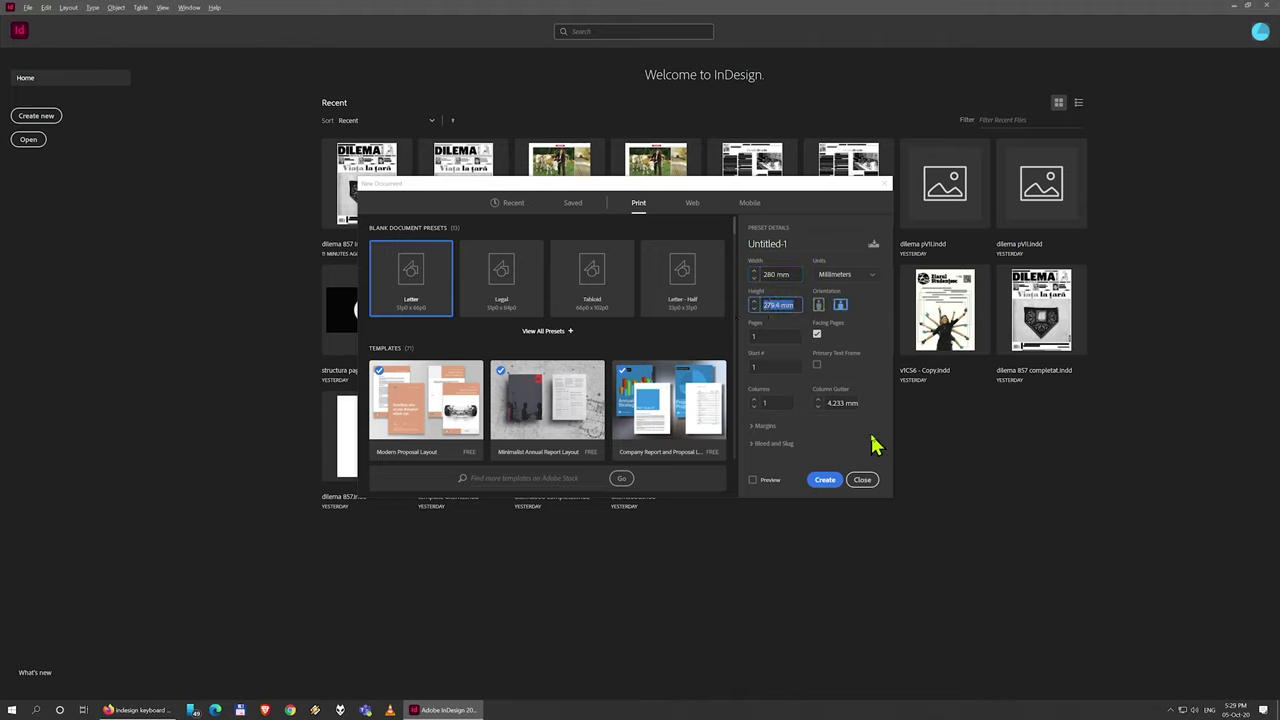
pyautogui.write('385')
pyautogui.click(752, 481)
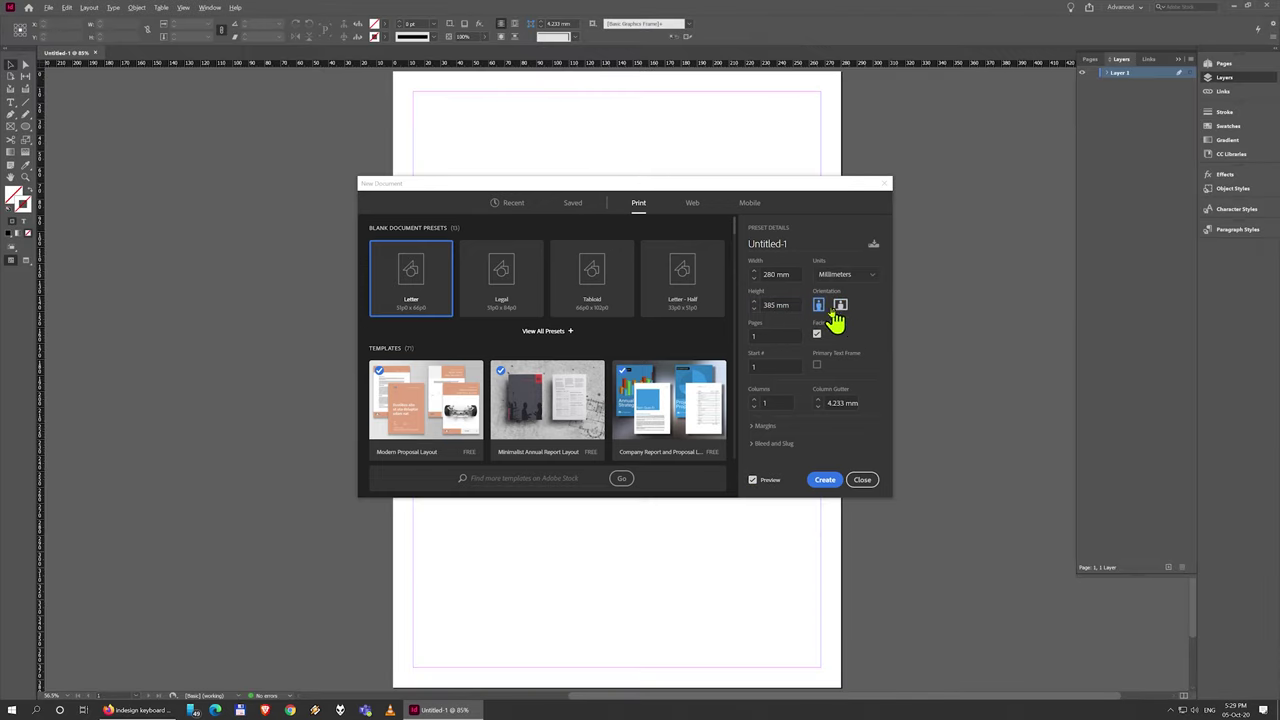
pyautogui.click(840, 305)
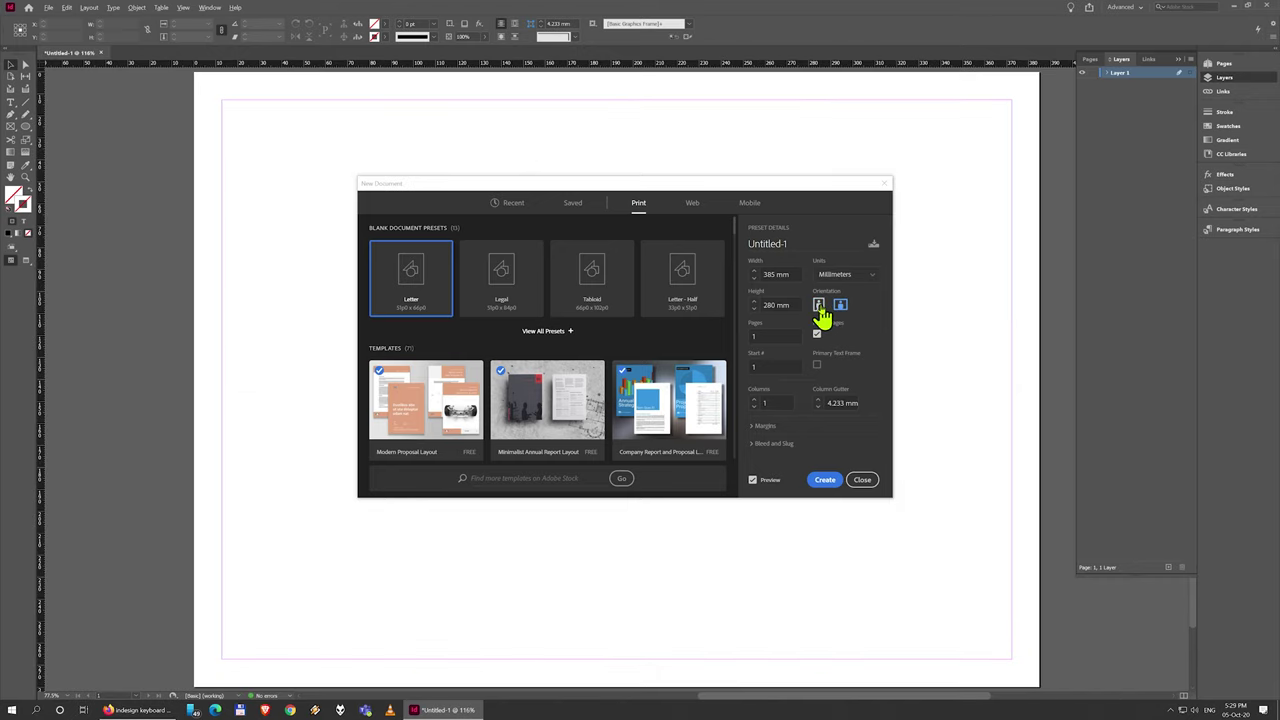
pyautogui.click(820, 306)
pyautogui.click(840, 306)
pyautogui.click(820, 306)
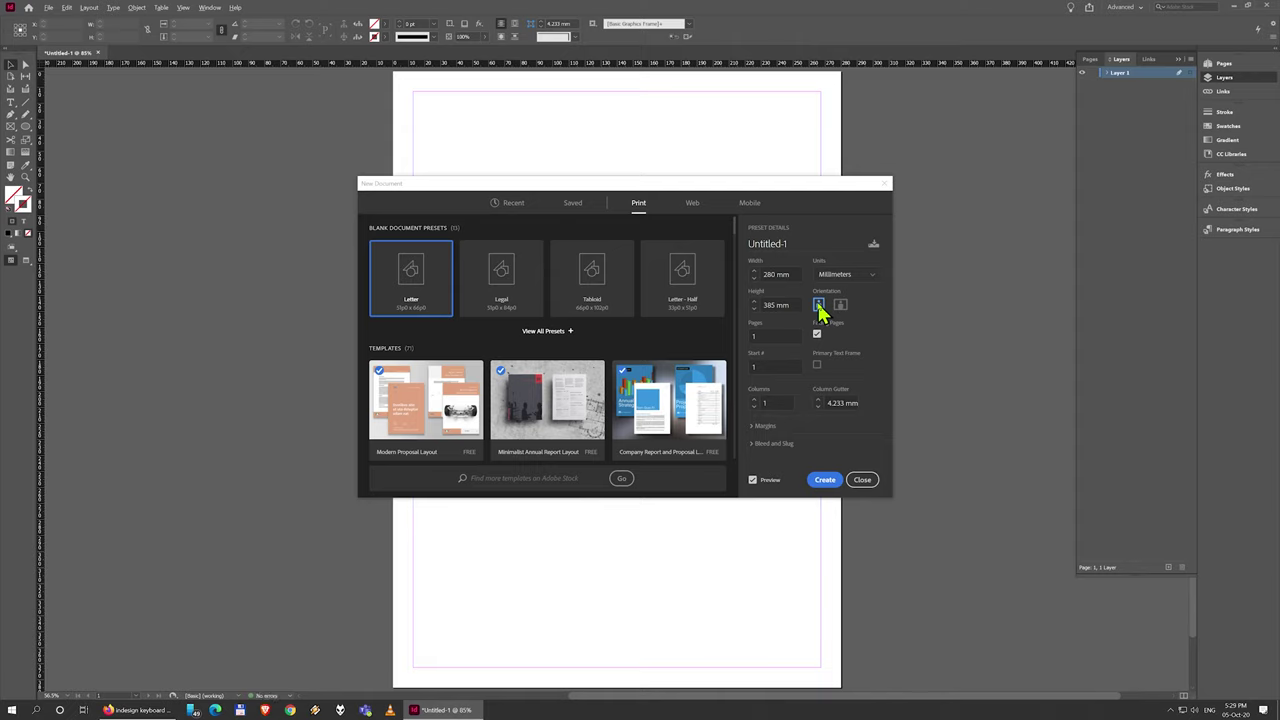
pyautogui.click(778, 337)
# Move to Start #, uncheck Facing Pages, and drag the dialog aside
pyautogui.press('Tab')
pyautogui.click(818, 347)
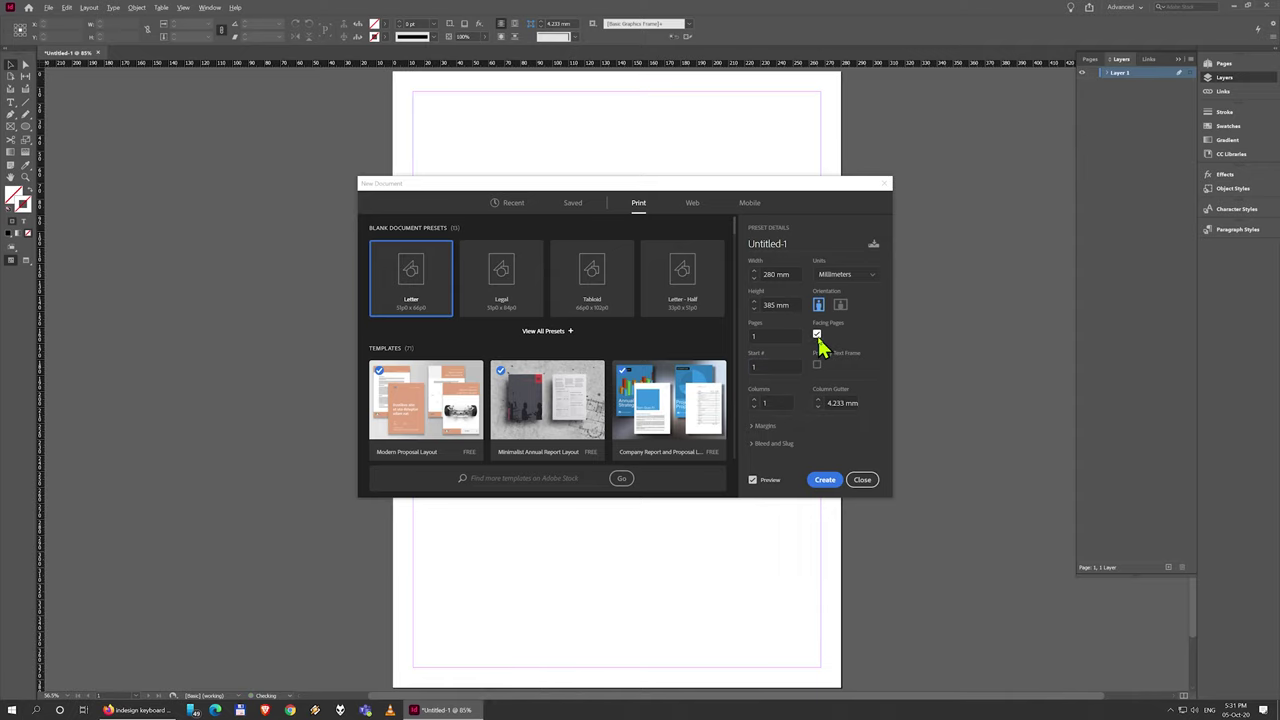
pyautogui.click(818, 347)
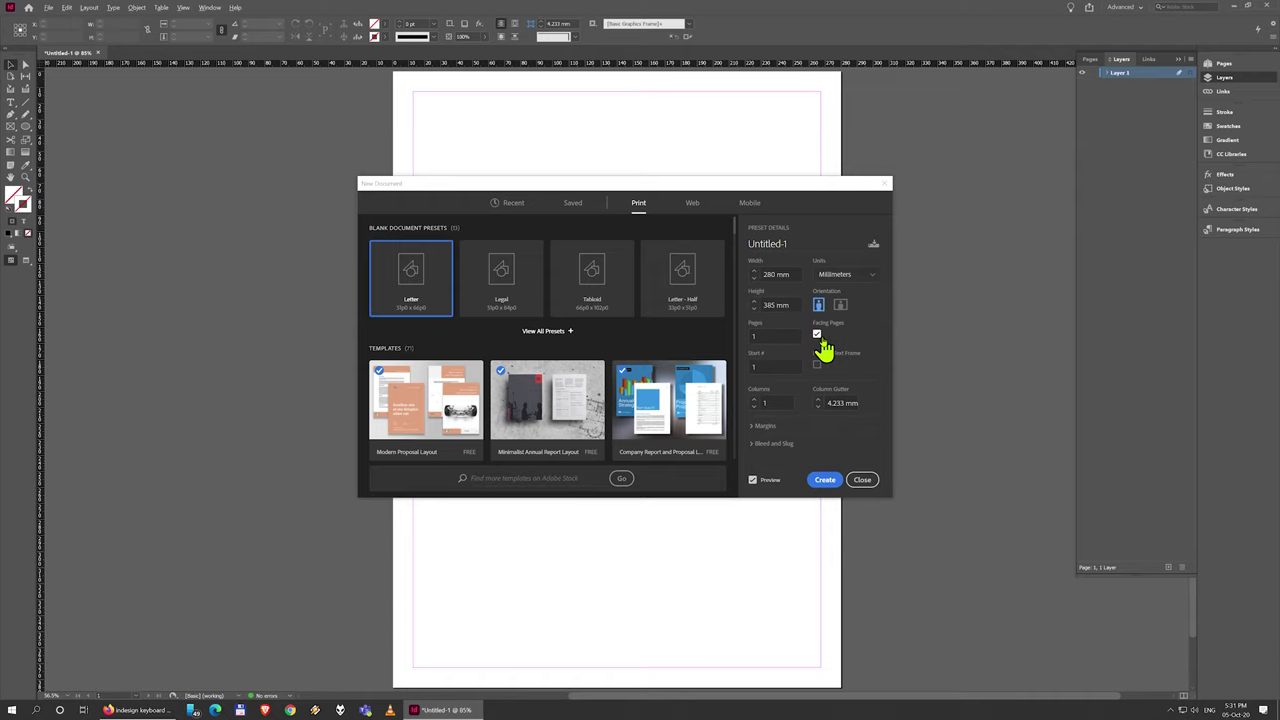
pyautogui.click(818, 340)
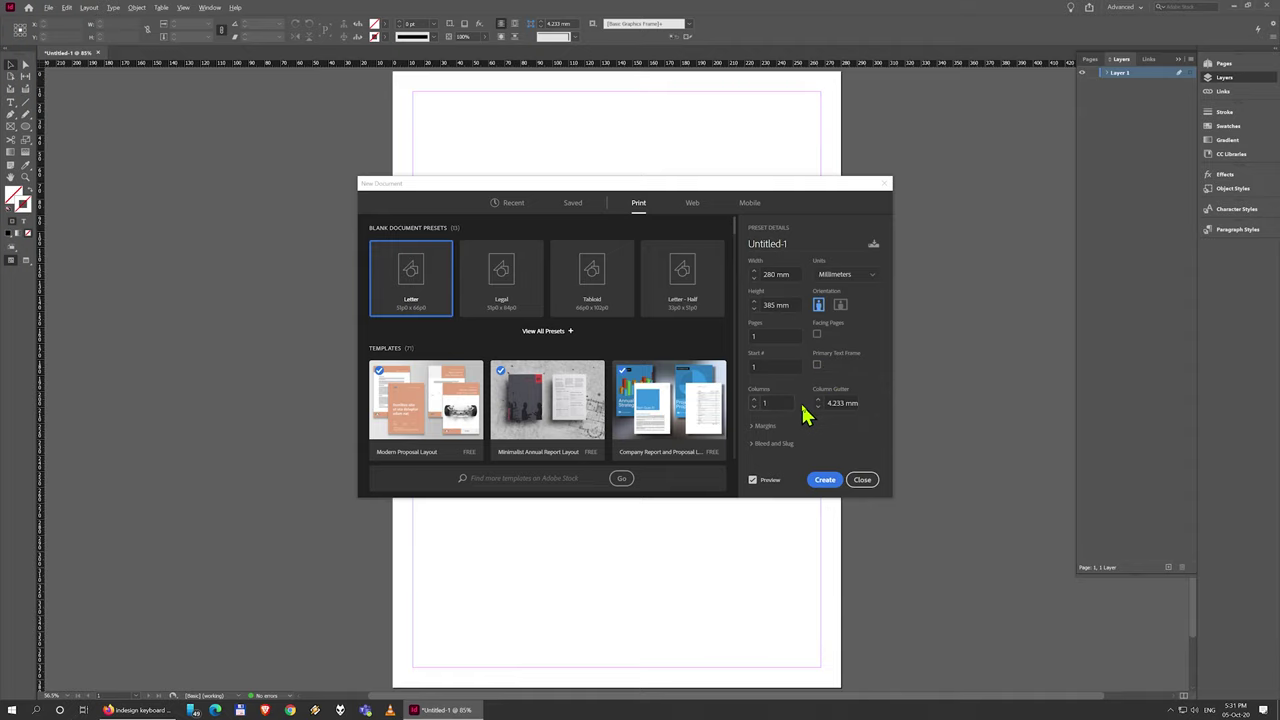
pyautogui.moveTo(741, 190); pyautogui.dragTo(731, 160)
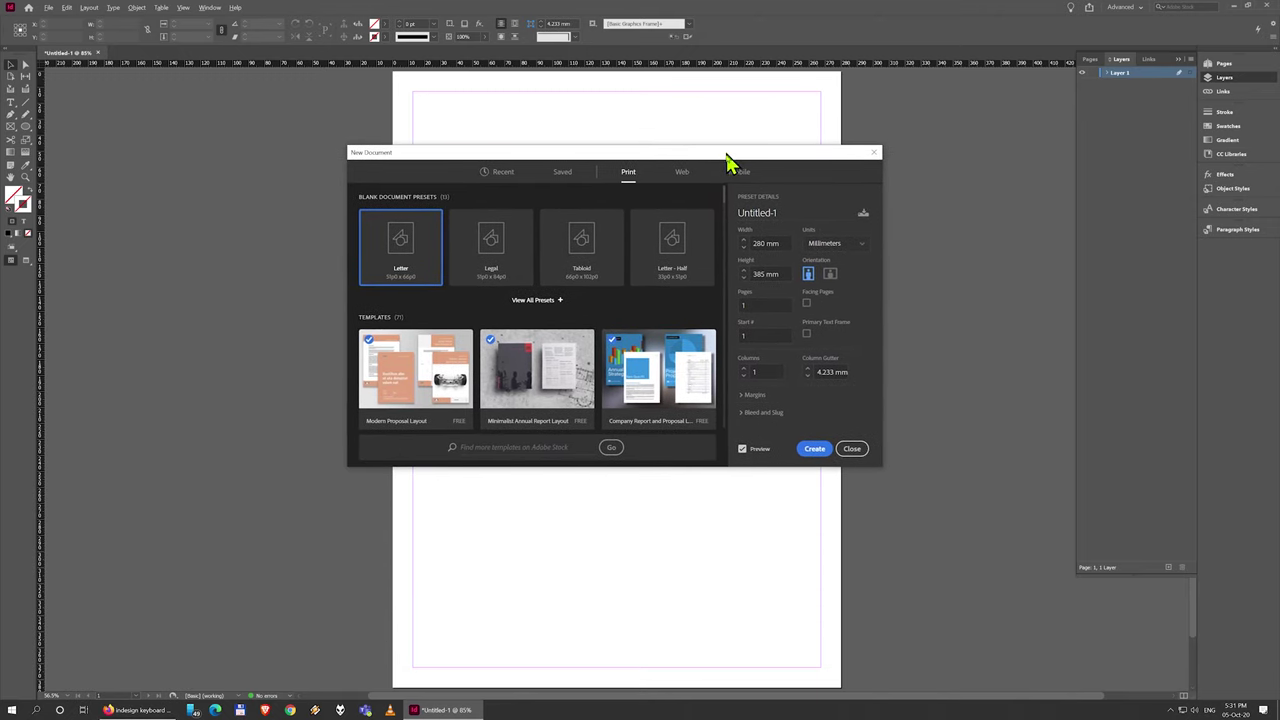
# Set Columns to 6 and Column Gutter to 8 mm
pyautogui.click(773, 371)
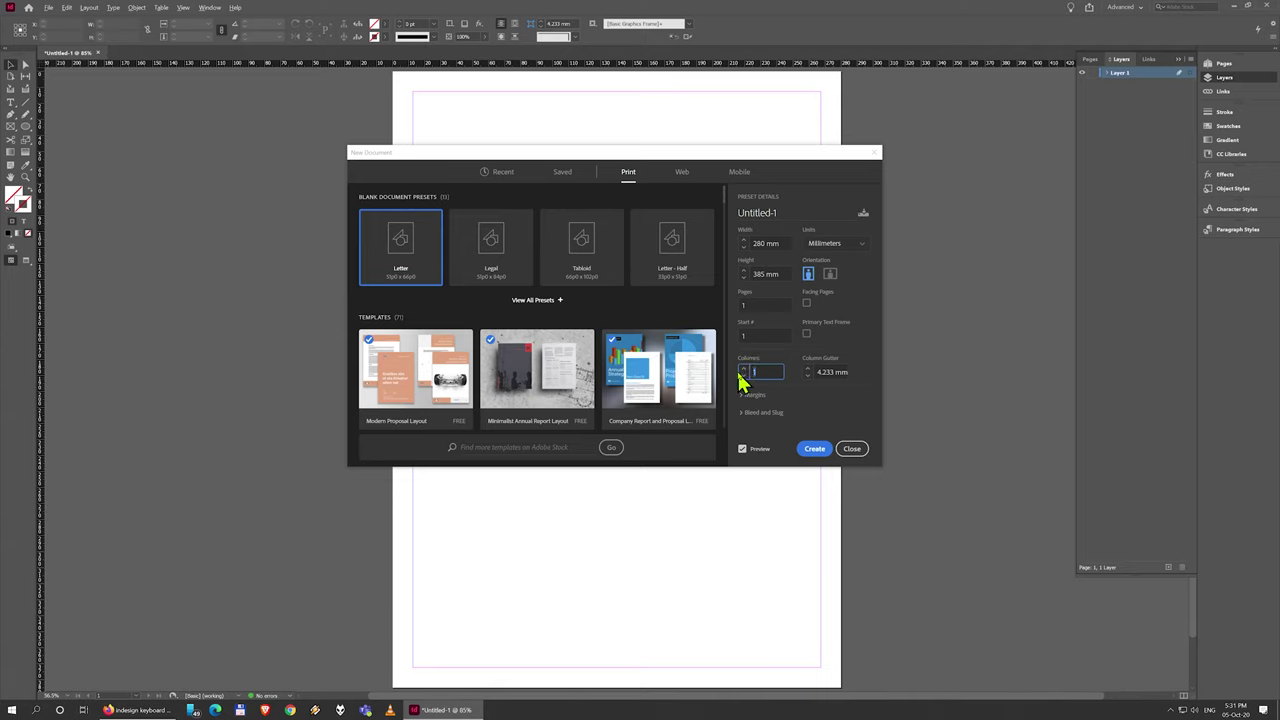
pyautogui.write('4')
pyautogui.press('Tab')
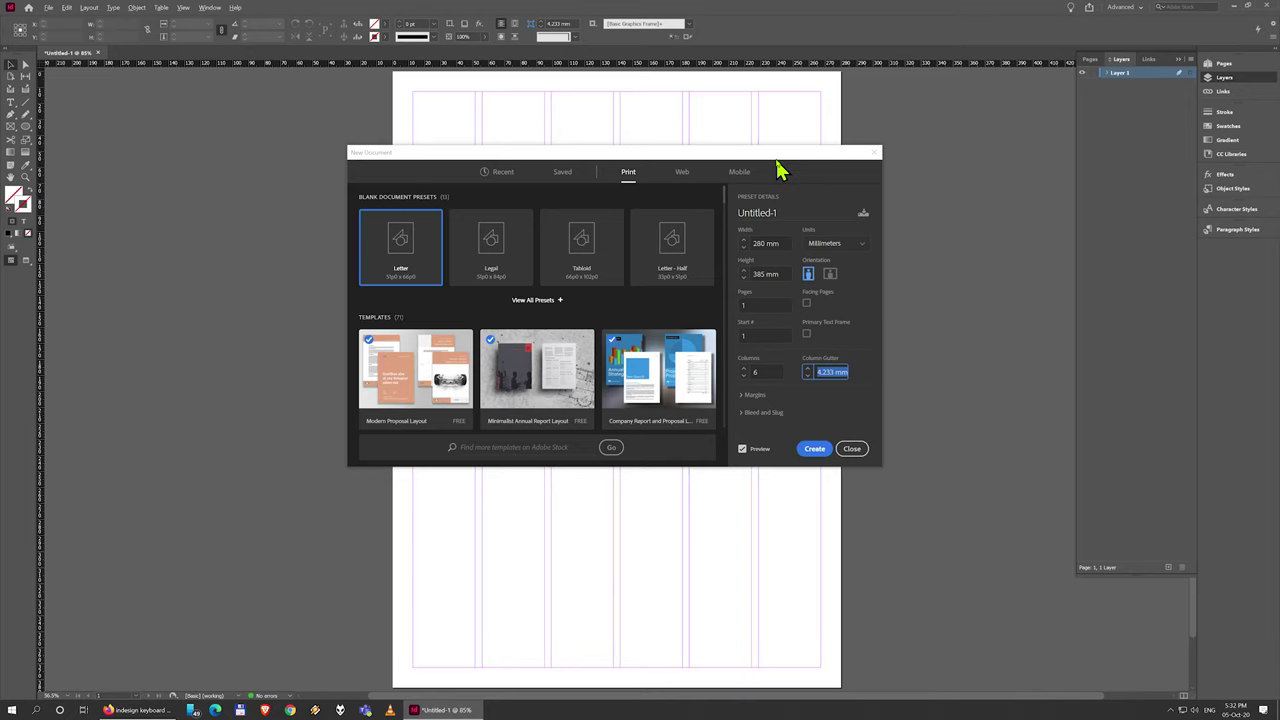
pyautogui.moveTo(776, 159); pyautogui.dragTo(780, 200)
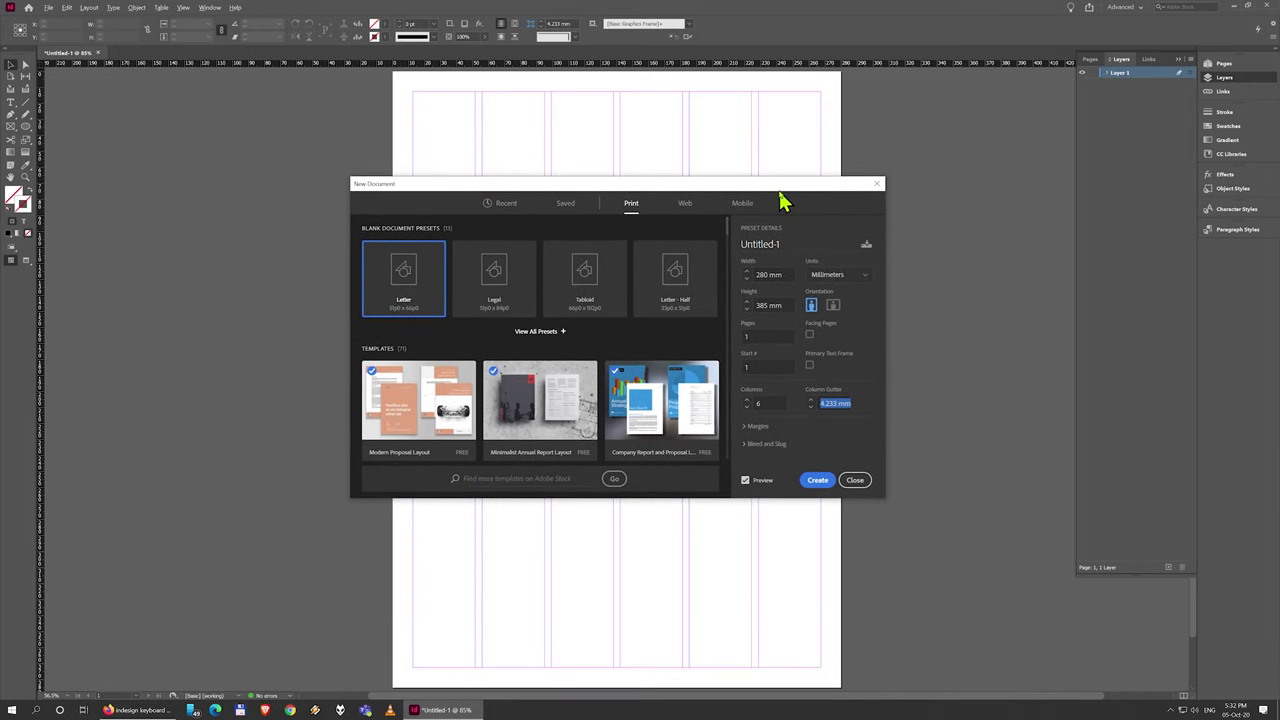
pyautogui.write('8')
pyautogui.click(840, 376)
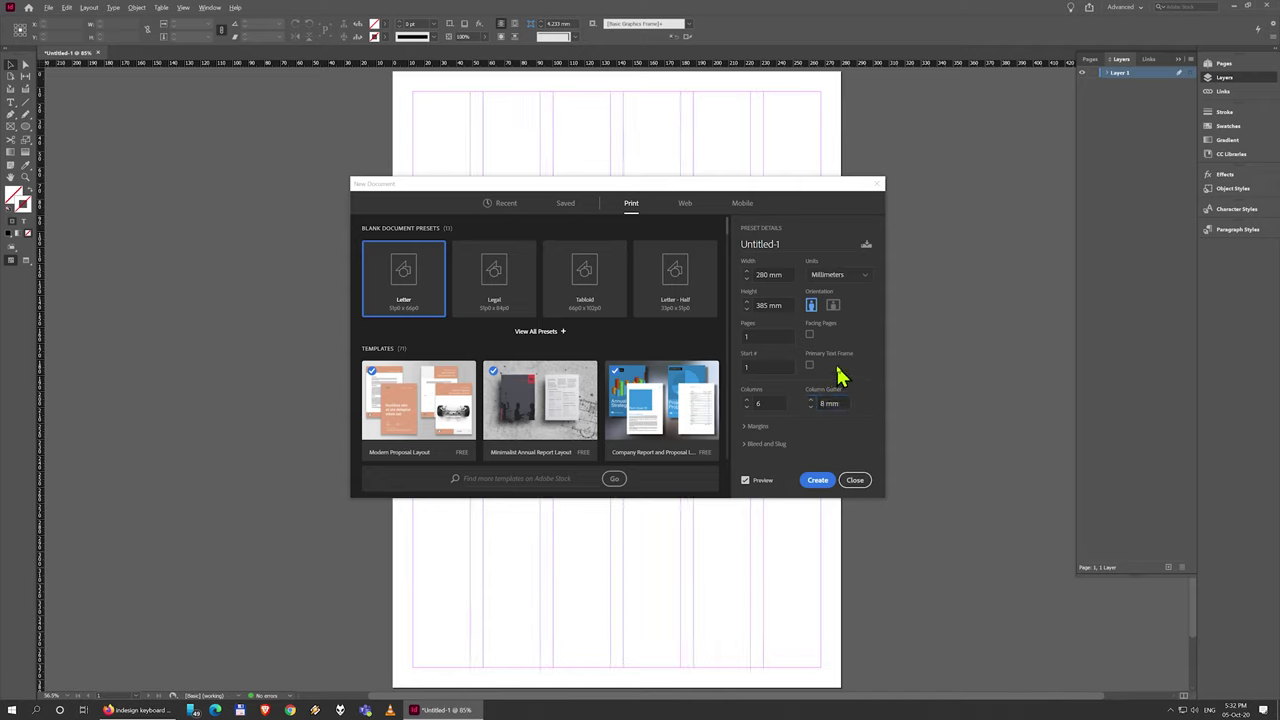
# Expand Margins, re-enable Facing Pages, and set all linked margins to 5 mm
pyautogui.click(757, 427)
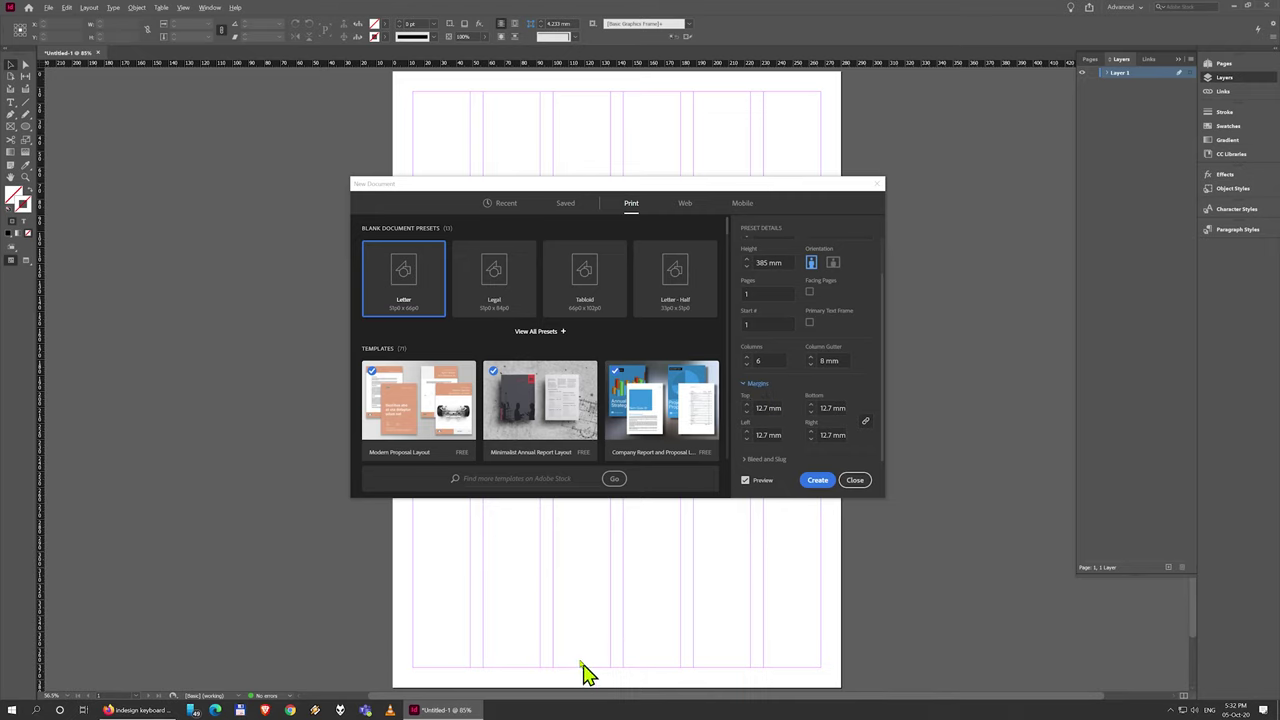
pyautogui.click(809, 293)
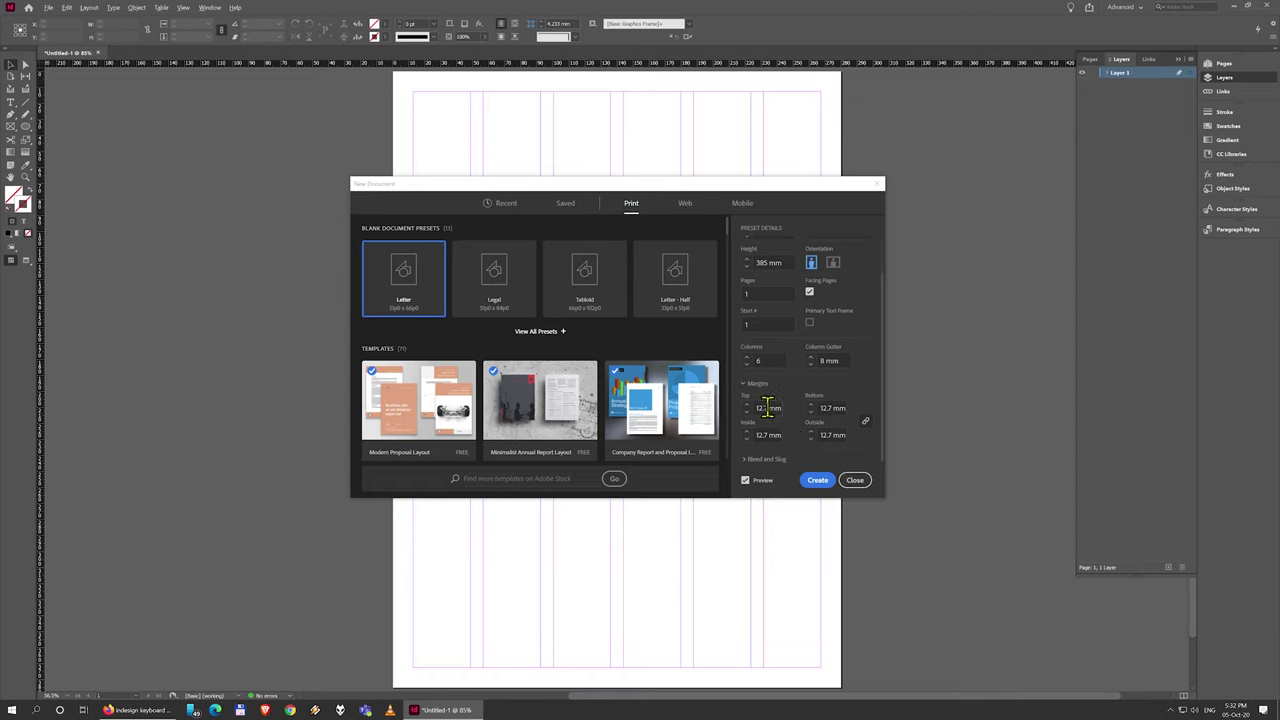
pyautogui.click(767, 407)
pyautogui.write('5')
pyautogui.press('Tab')
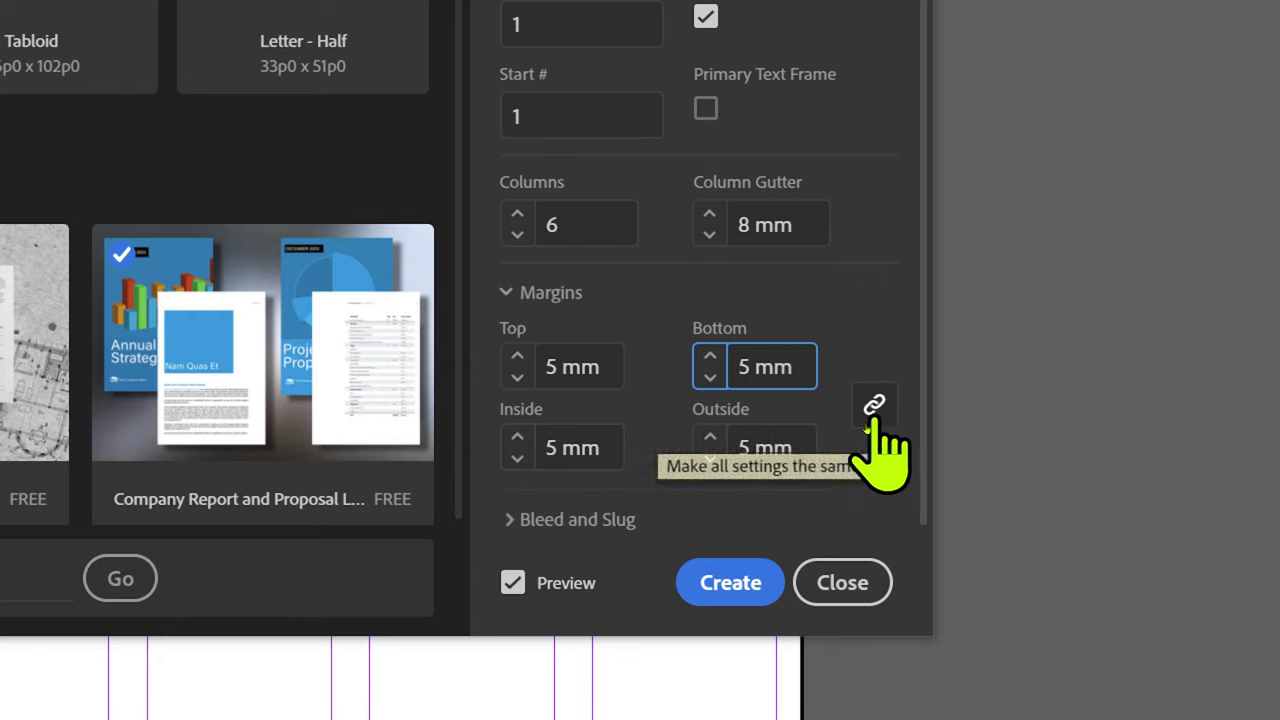
# Unlink the margins and change the bottom margin to 10 mm
pyautogui.click(872, 410)
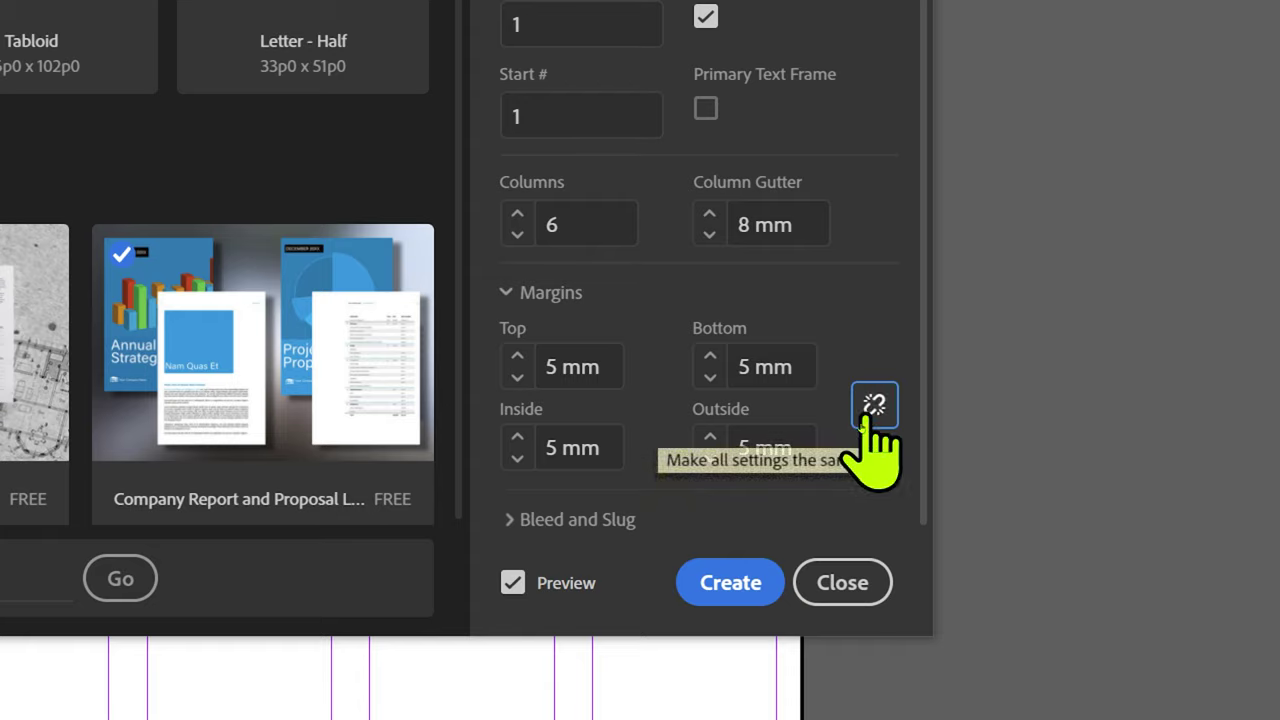
pyautogui.click(815, 367)
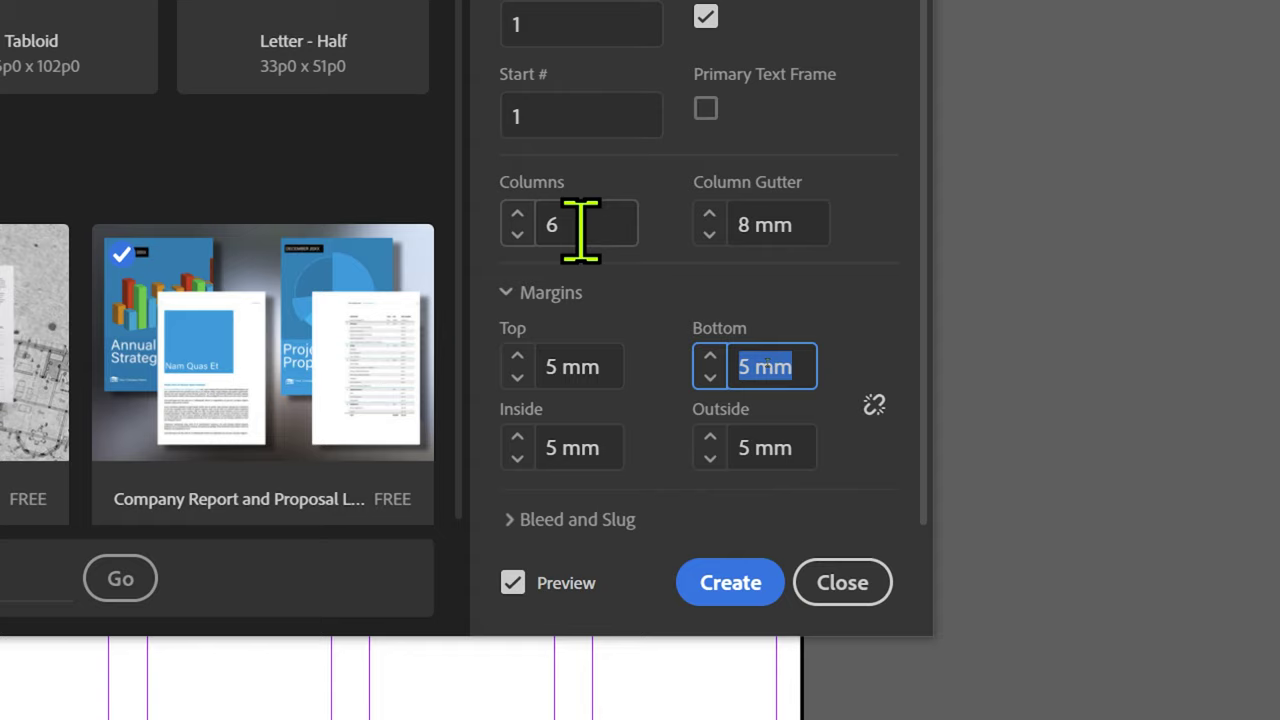
pyautogui.write('10')
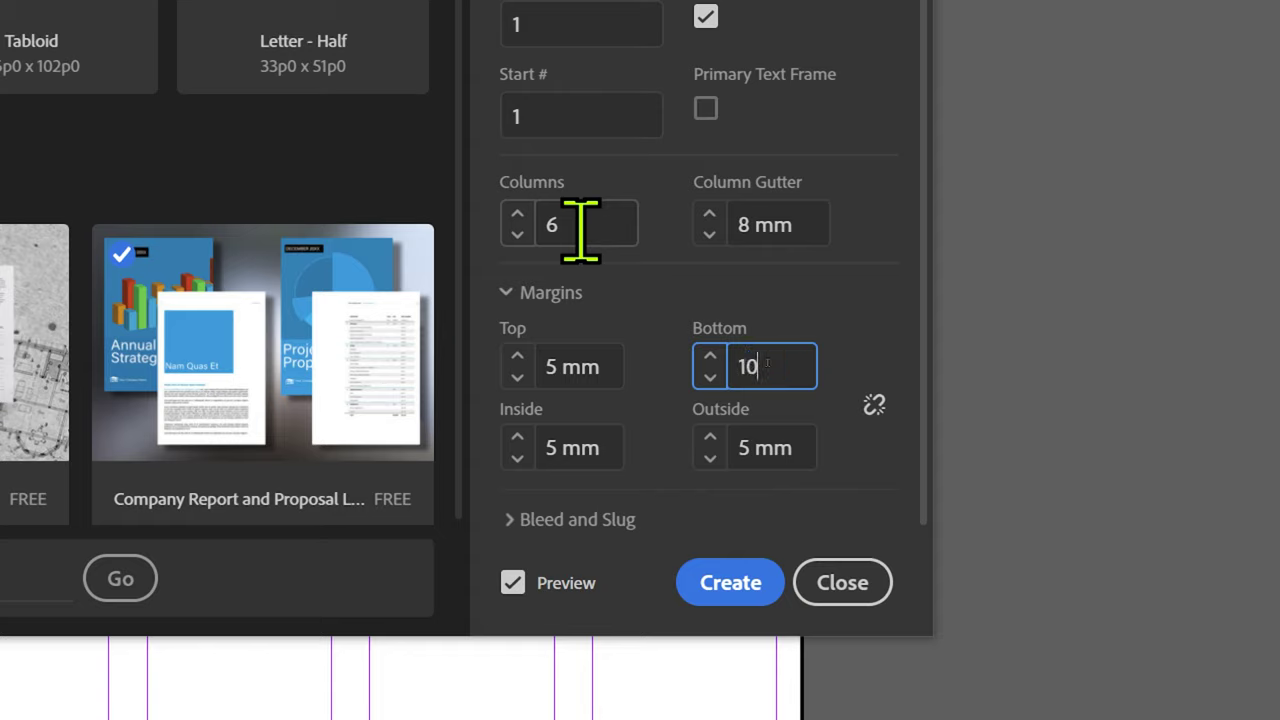
pyautogui.press('Tab')
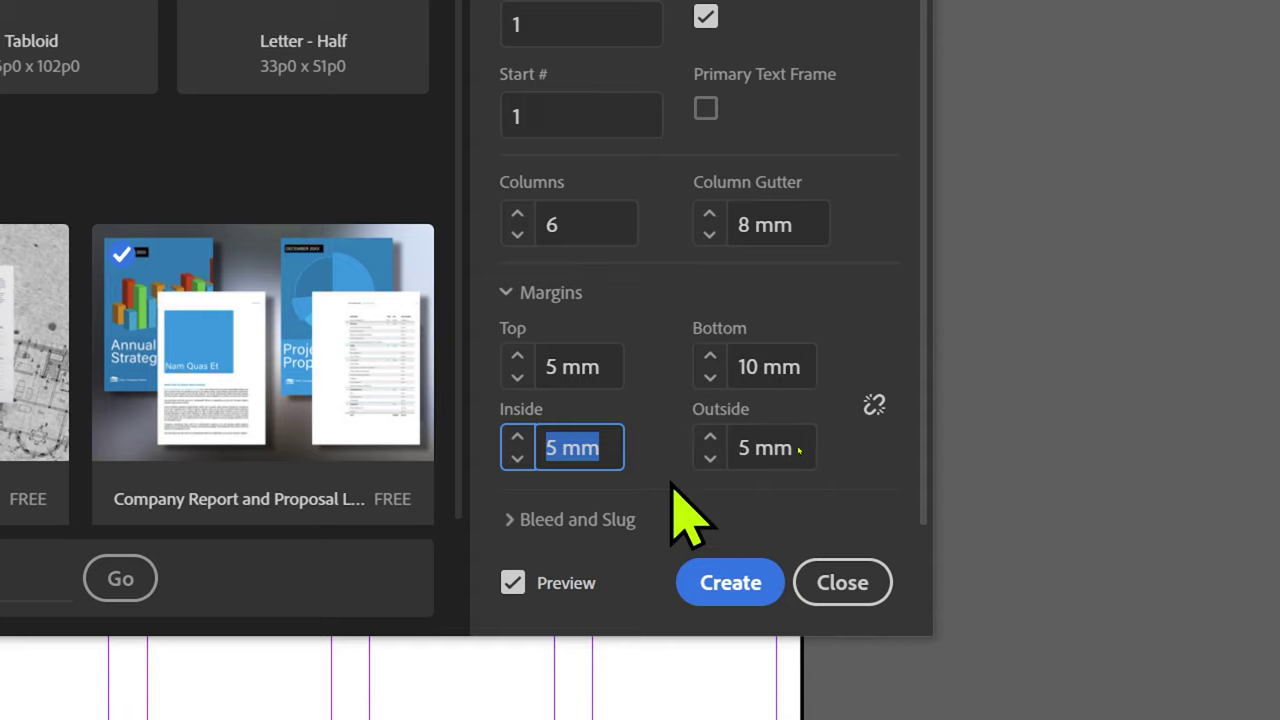
pyautogui.click(548, 519)
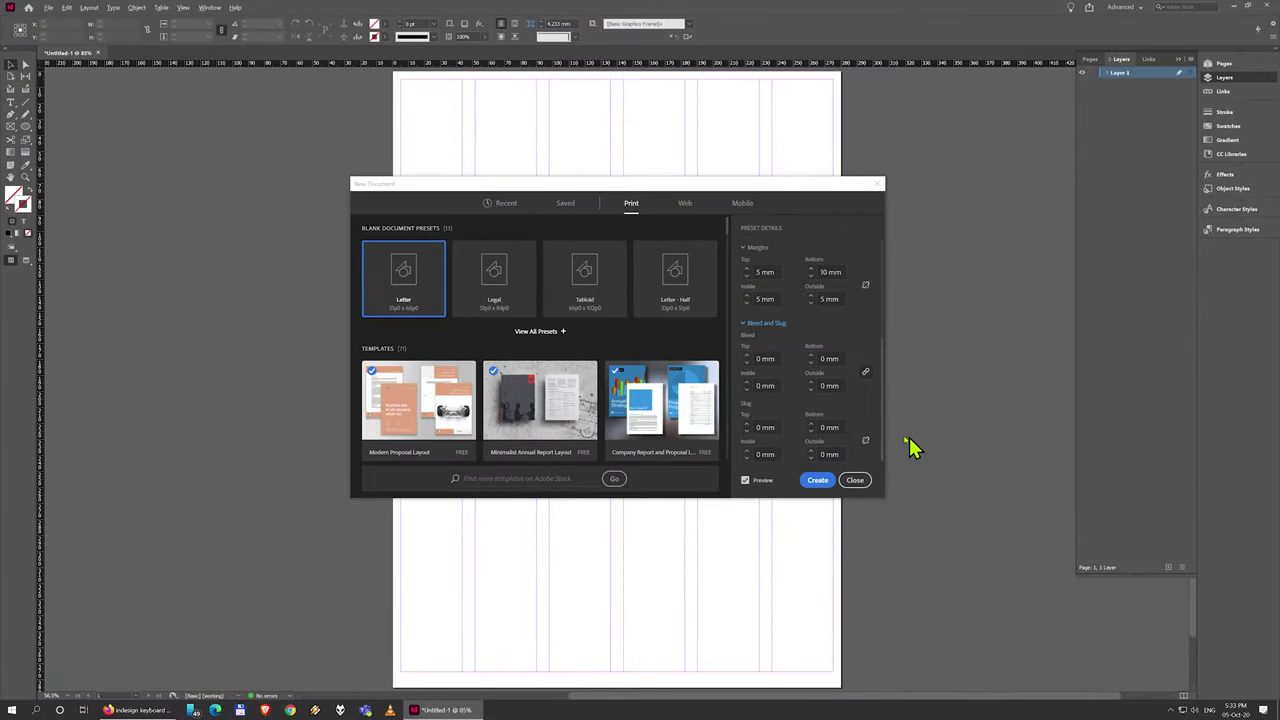
pyautogui.click(775, 360)
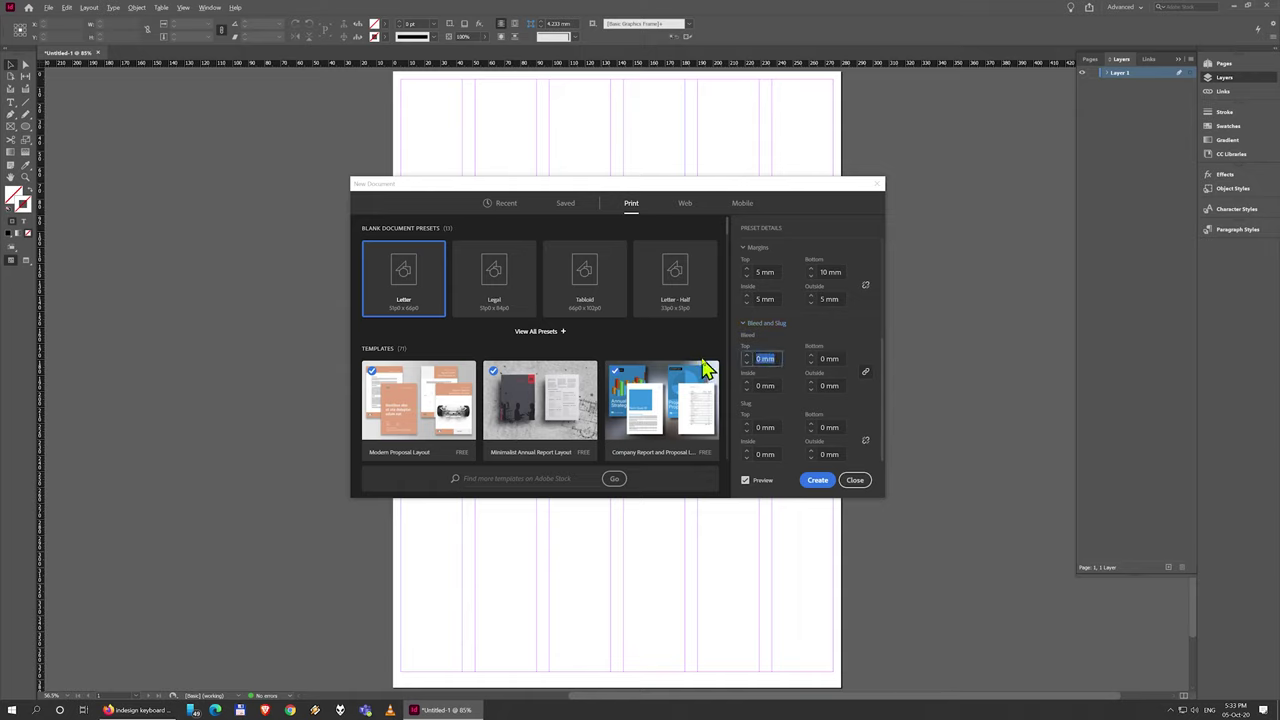
pyautogui.write('10')
pyautogui.press('Tab')
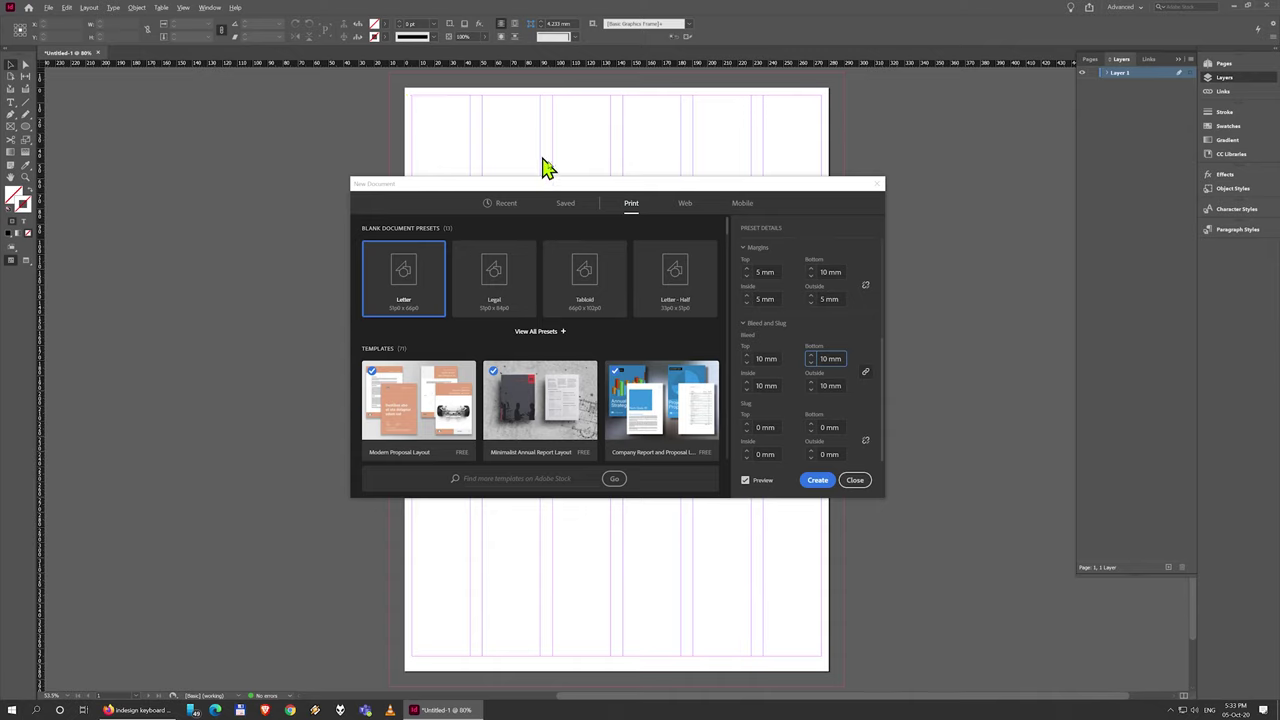
pyautogui.moveTo(838, 358); pyautogui.dragTo(823, 361)
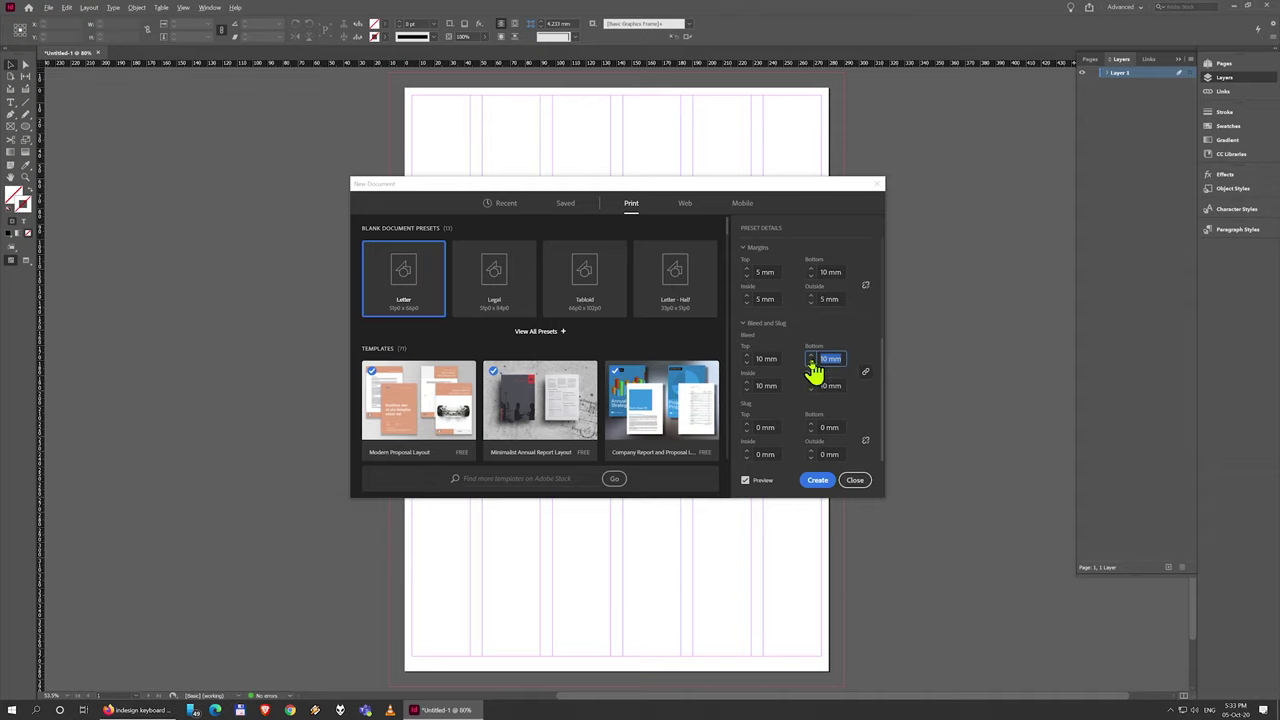
pyautogui.write('0')
pyautogui.click(778, 385)
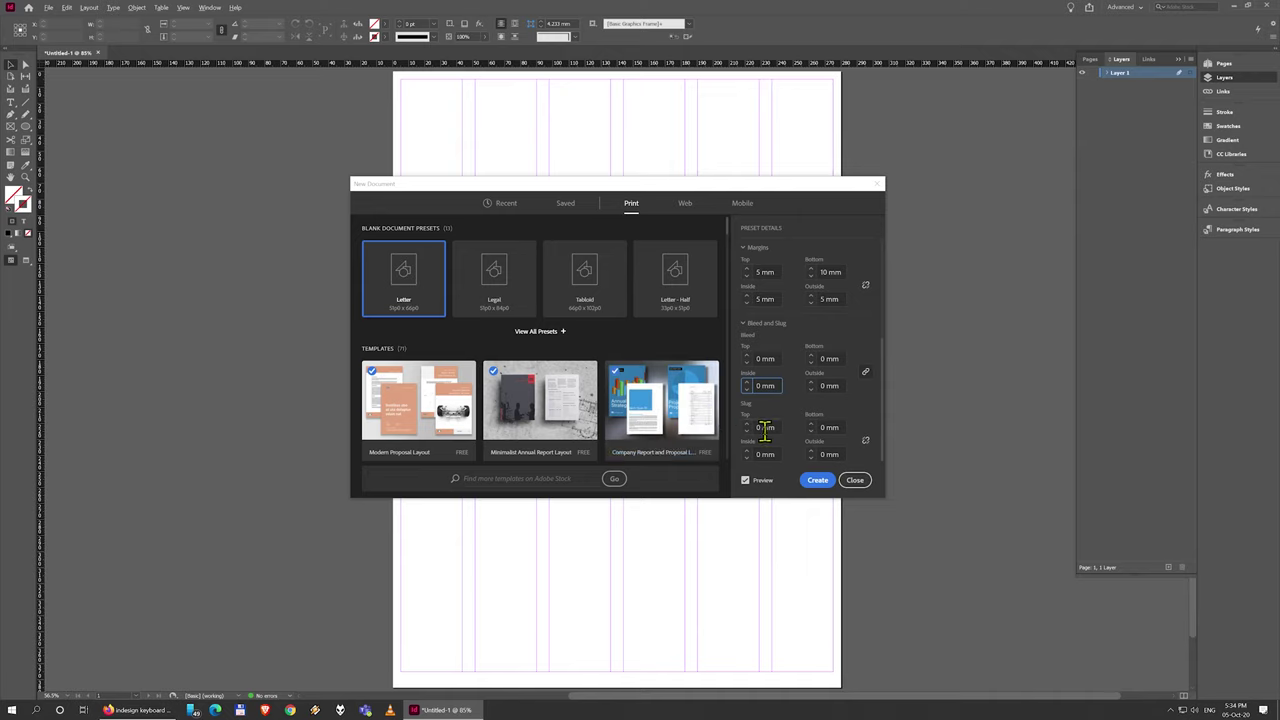
pyautogui.click(842, 453)
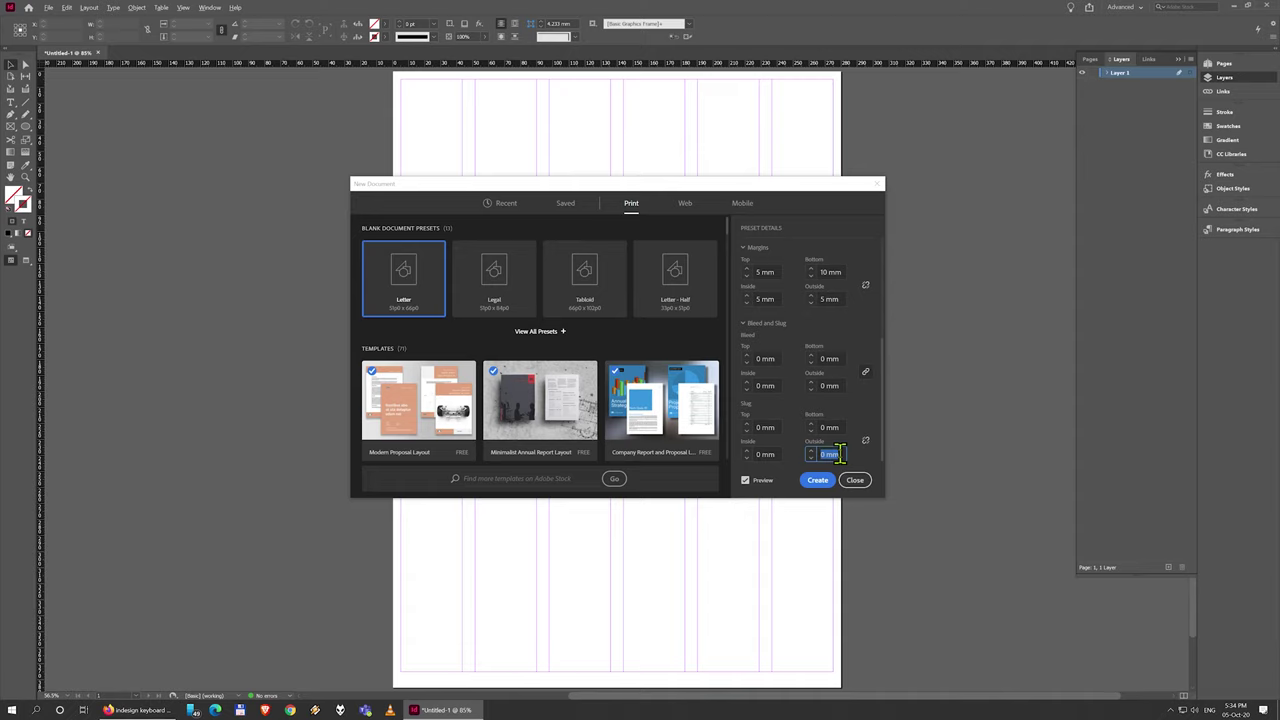
pyautogui.write('30')
pyautogui.press('Tab')
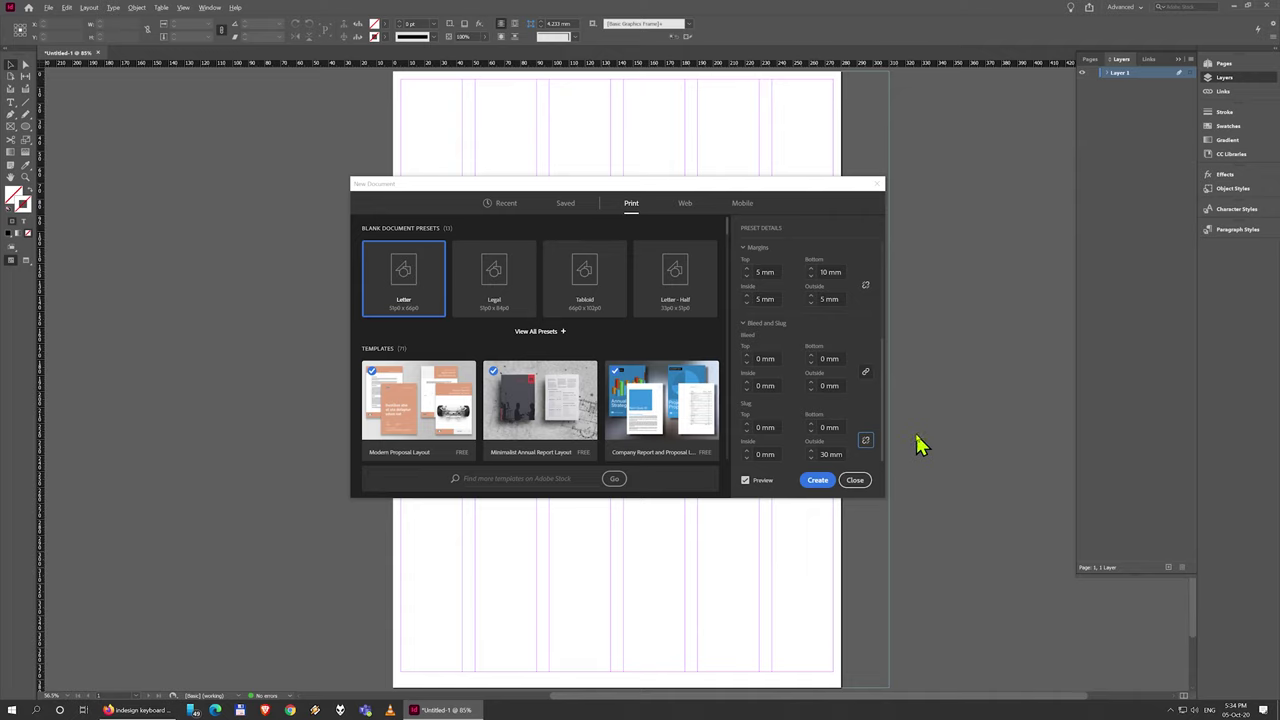
pyautogui.click(830, 454)
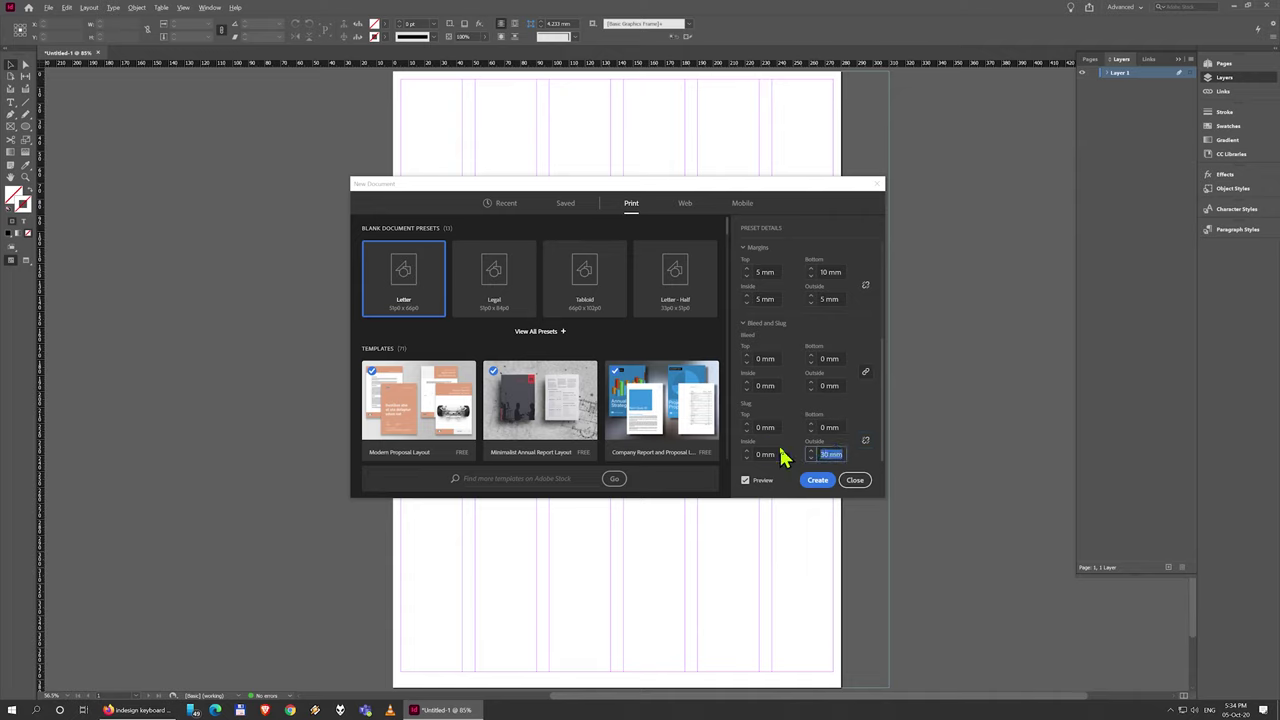
pyautogui.write('0')
pyautogui.moveTo(752, 190); pyautogui.dragTo(775, 190)
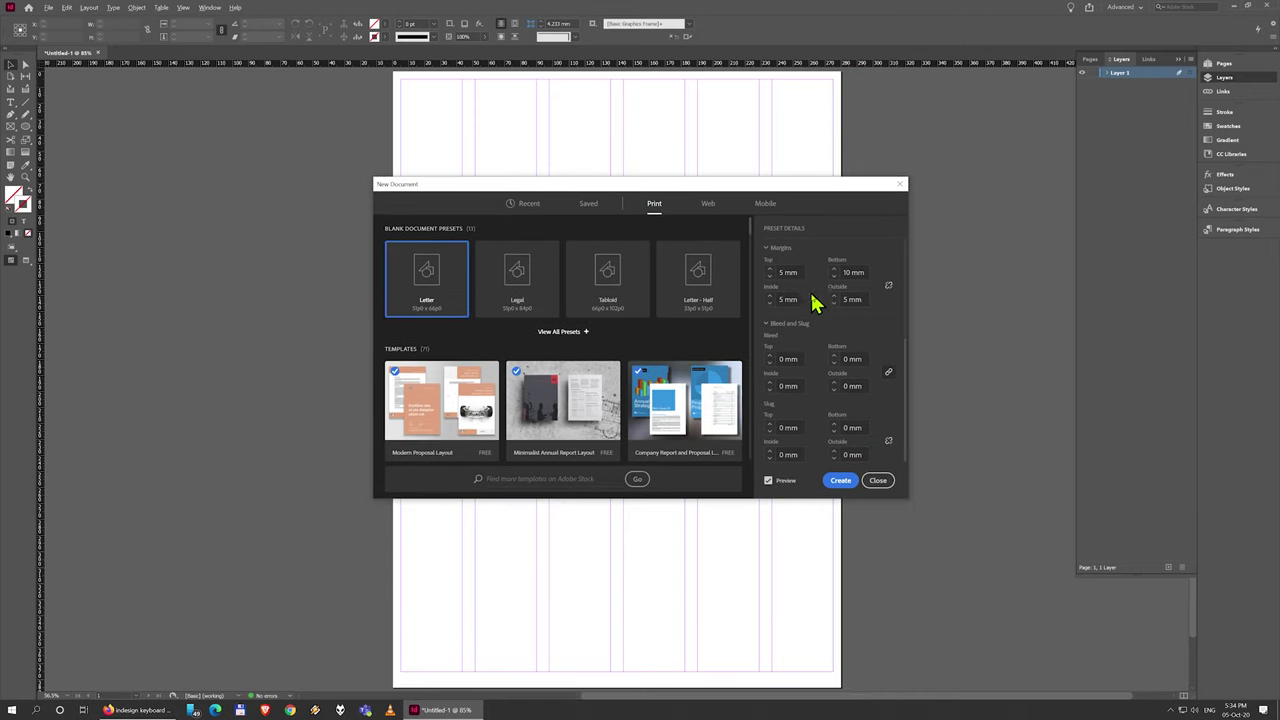
pyautogui.scroll(4, 815, 303)
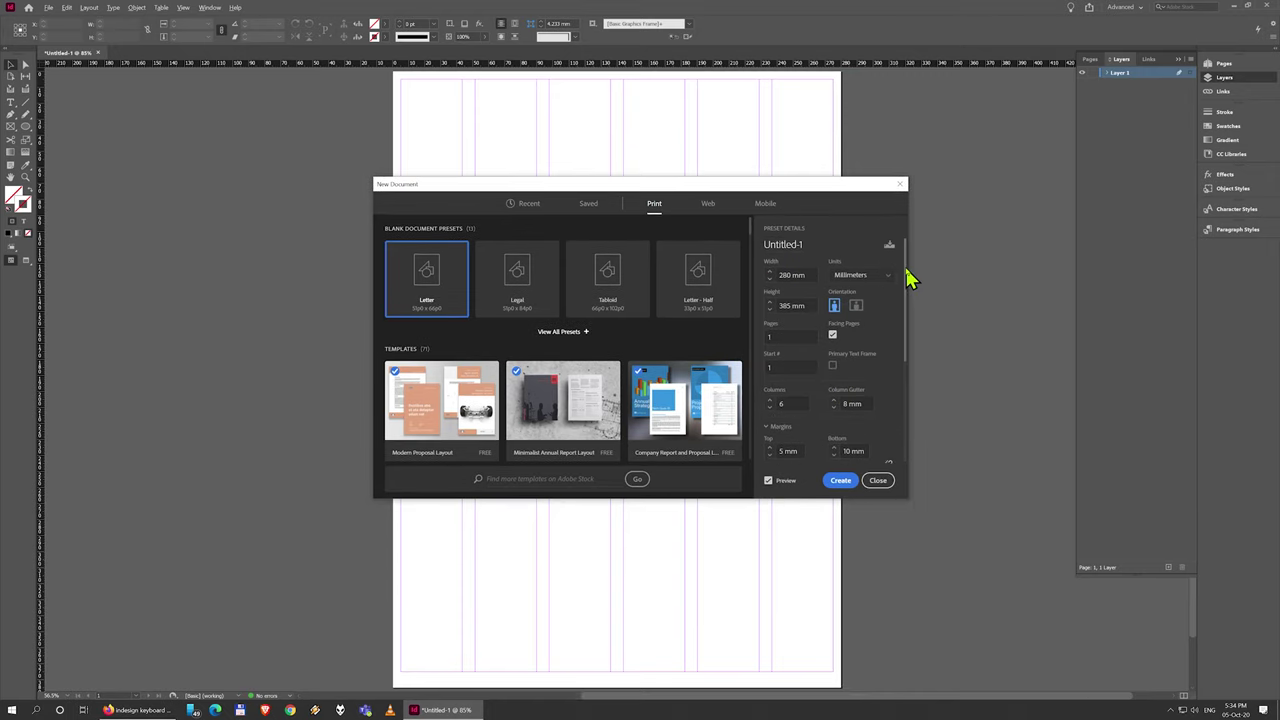
pyautogui.moveTo(908, 278); pyautogui.dragTo(908, 218)
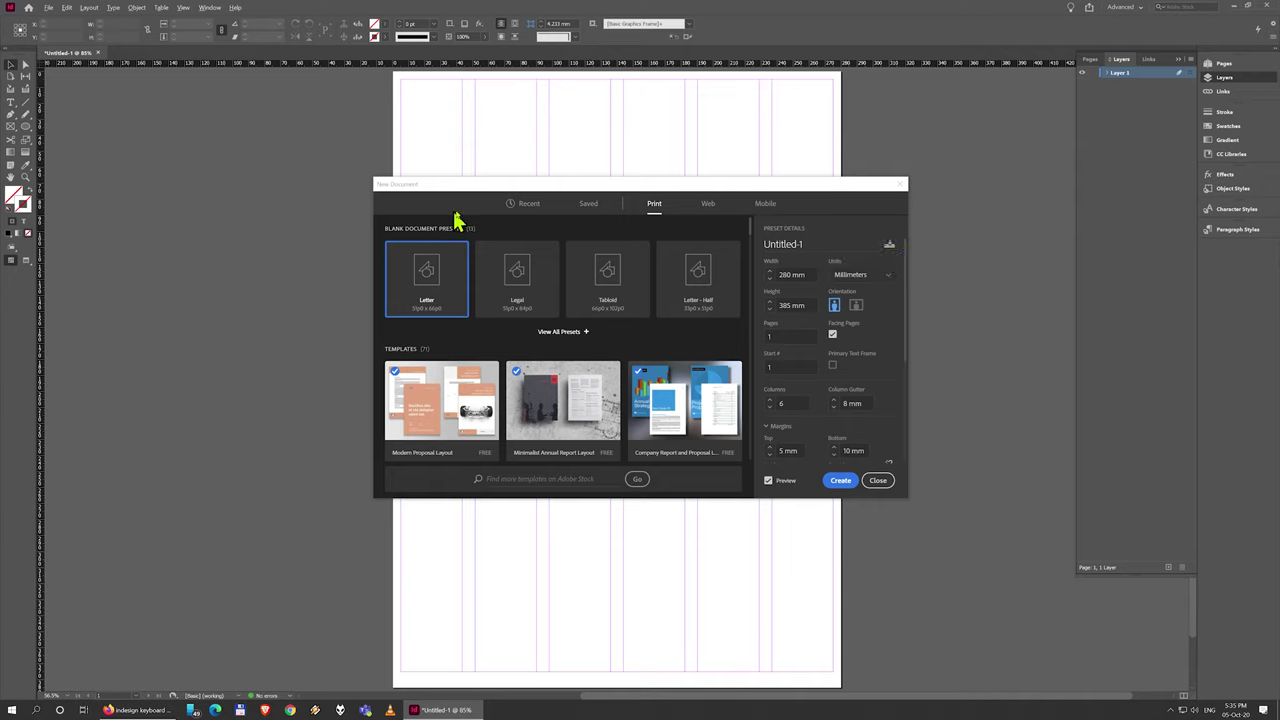
pyautogui.click(584, 206)
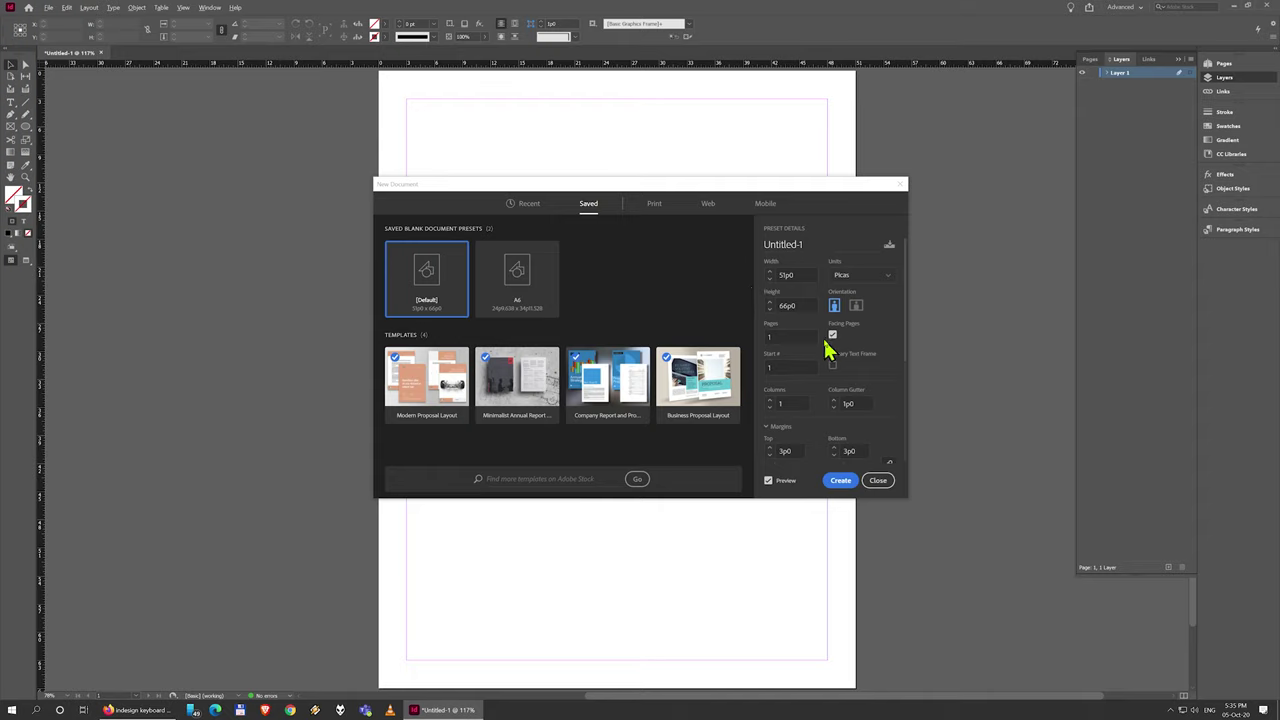
pyautogui.click(656, 206)
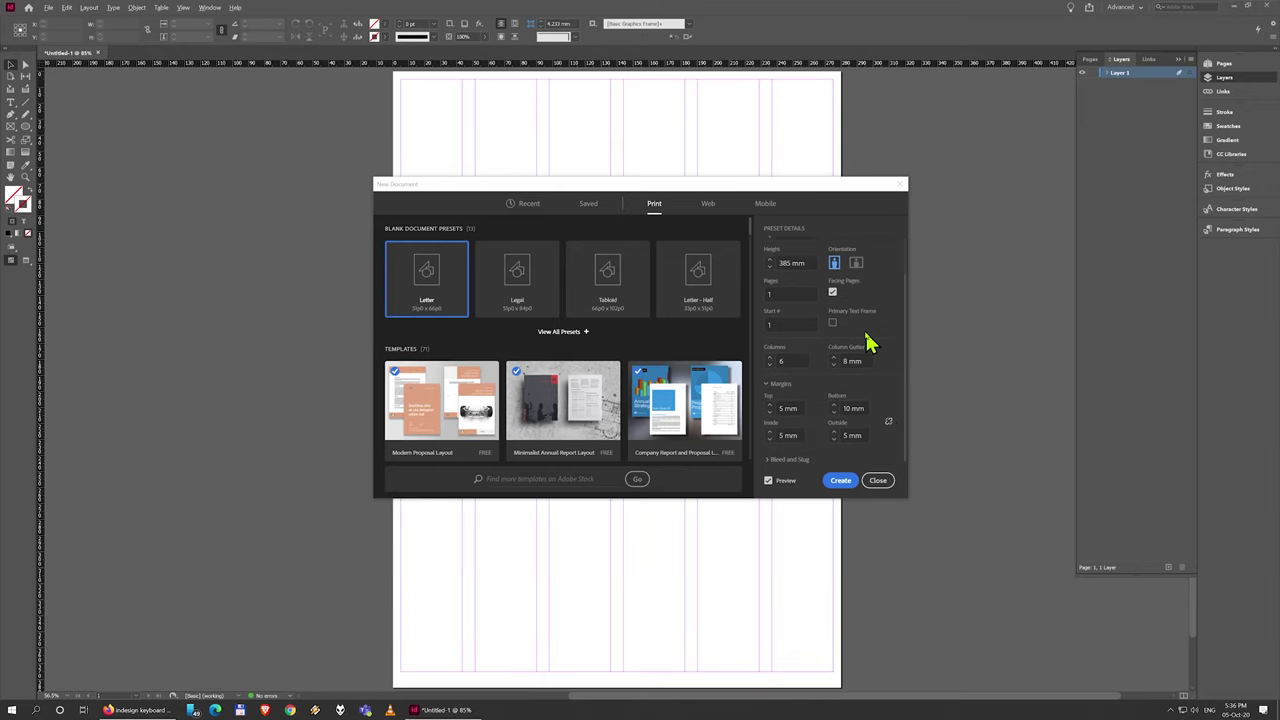
# Create the Untitled-1 document and clear the Layer 1 selection
pyautogui.click(841, 483)
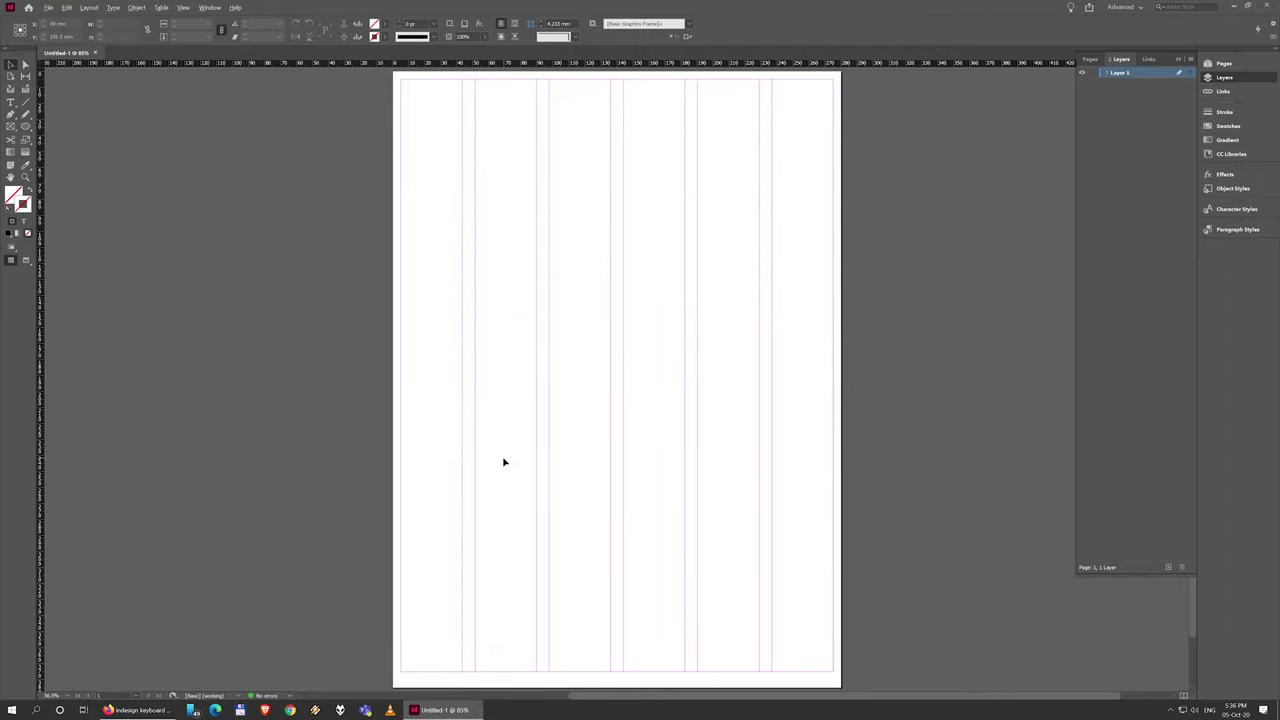
pyautogui.click(639, 263)
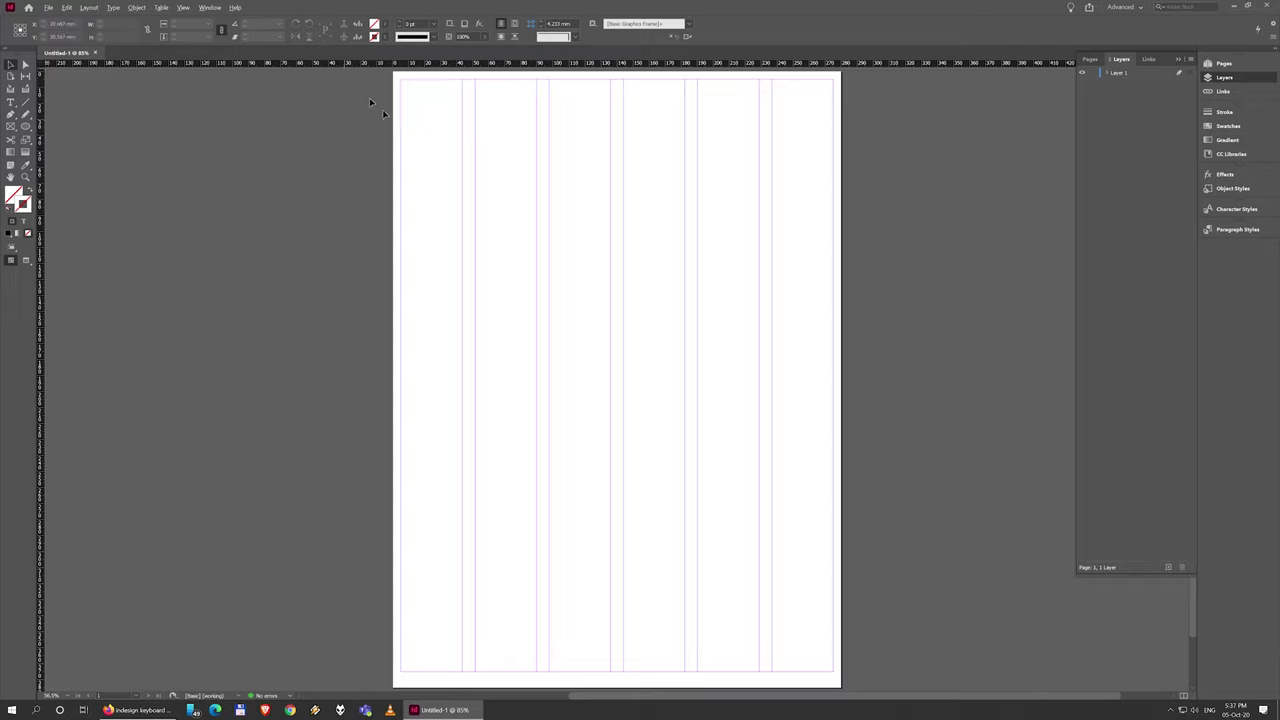
pyautogui.click(87, 8)
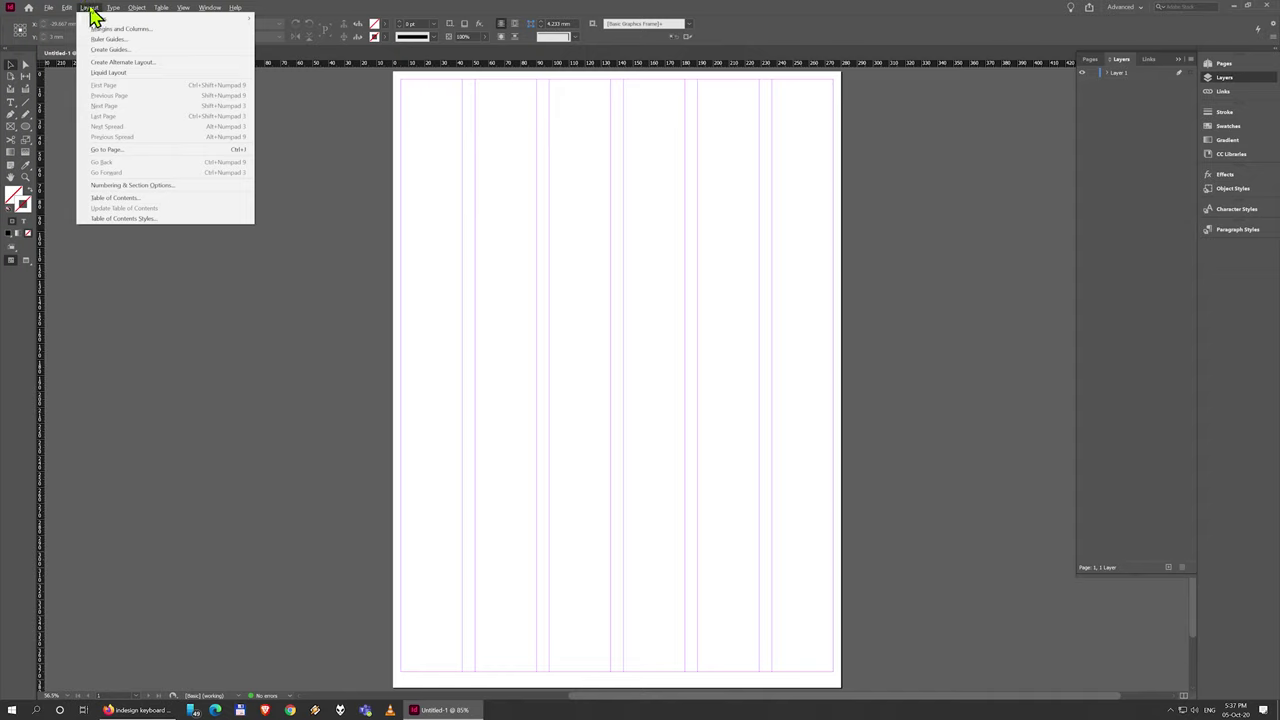
# In Create Guides, set 11 rows with a 5 mm gutter, fitted to margins, and confirm
pyautogui.click(117, 52)
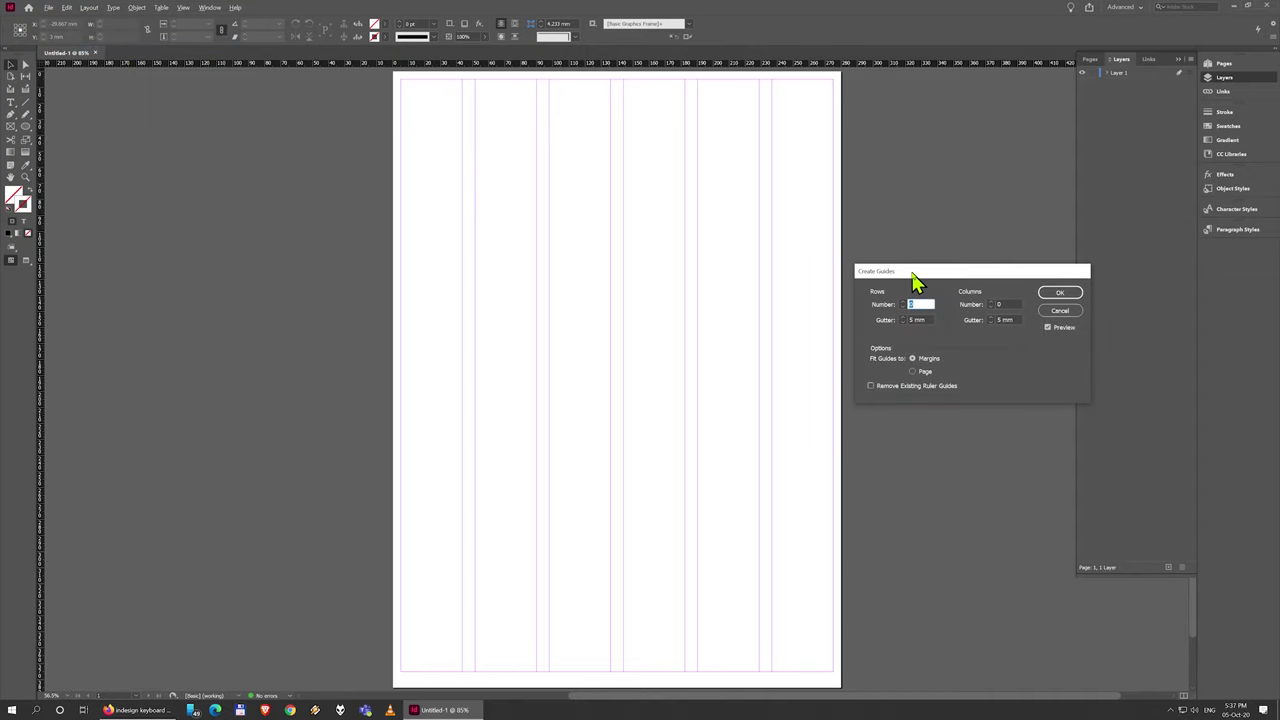
pyautogui.moveTo(914, 277); pyautogui.dragTo(551, 289)
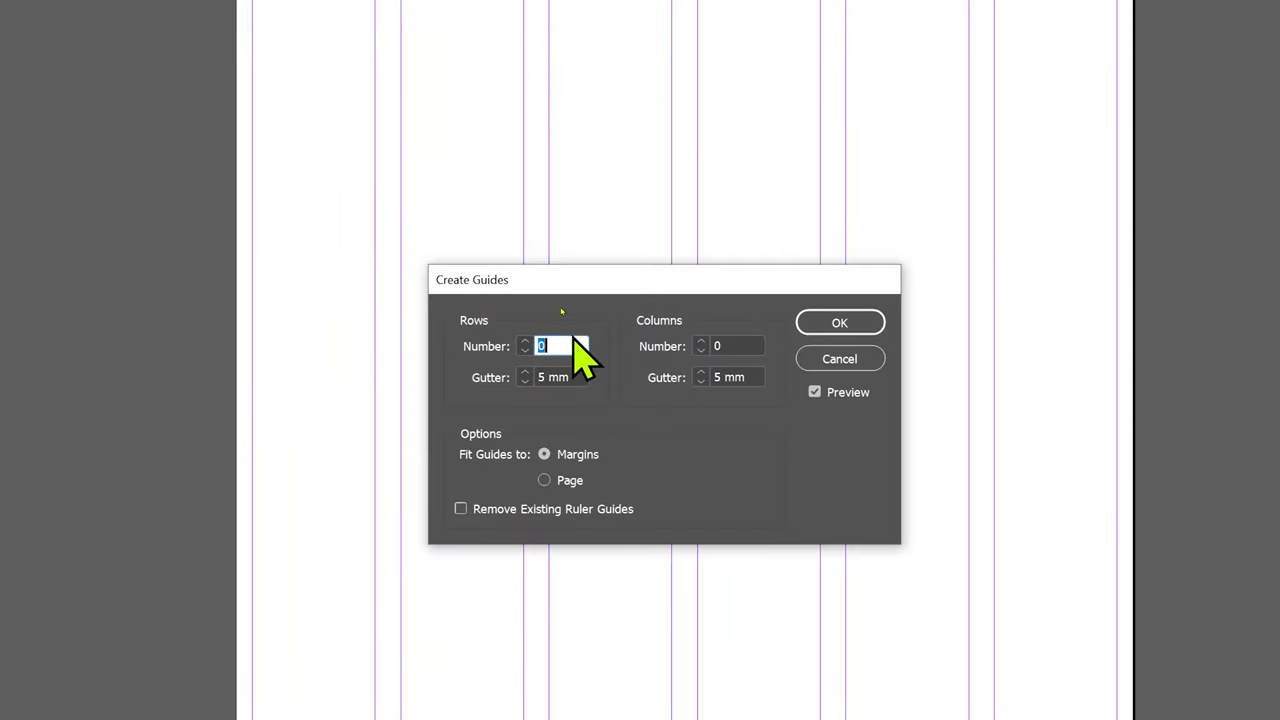
pyautogui.write('11')
pyautogui.press('Tab')
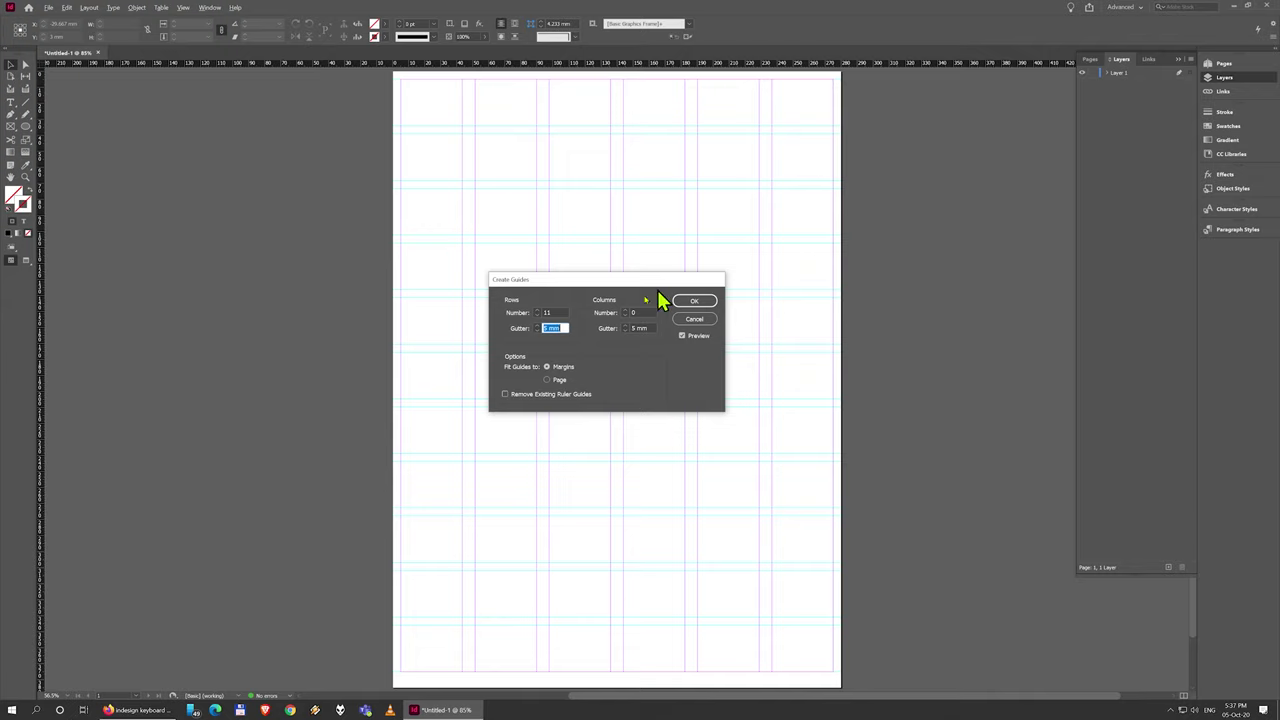
pyautogui.click(550, 380)
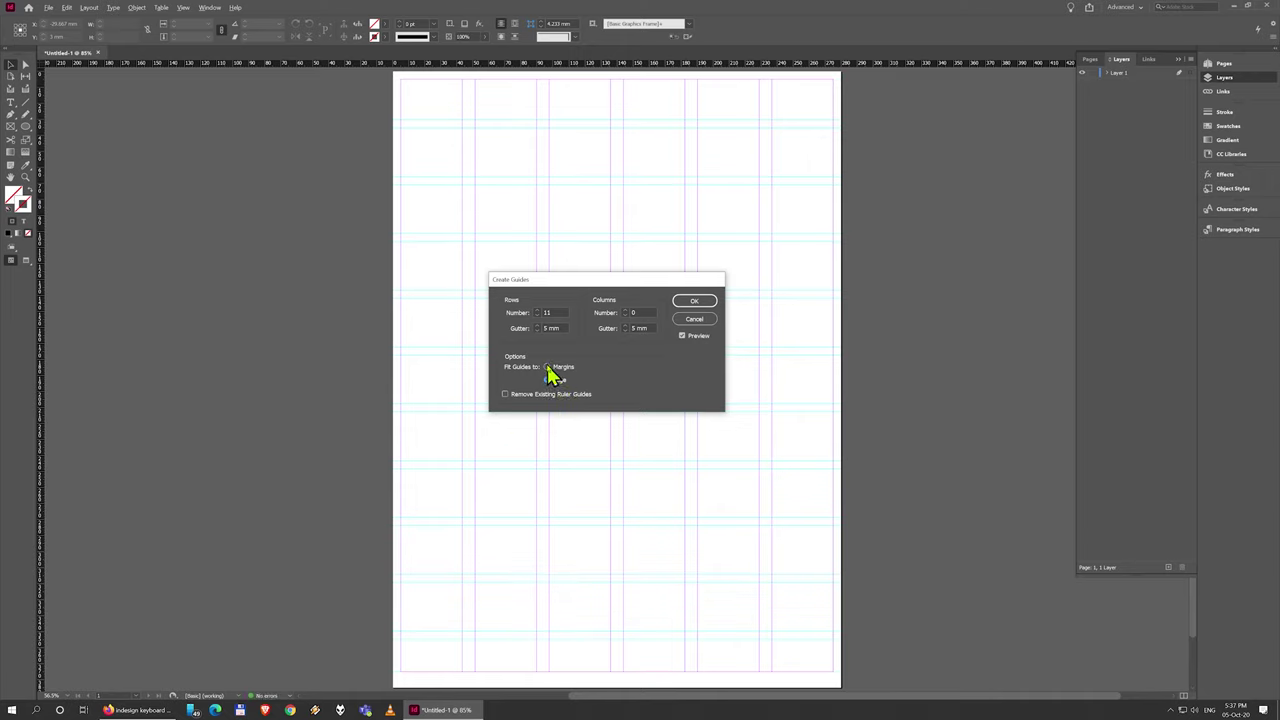
pyautogui.click(548, 368)
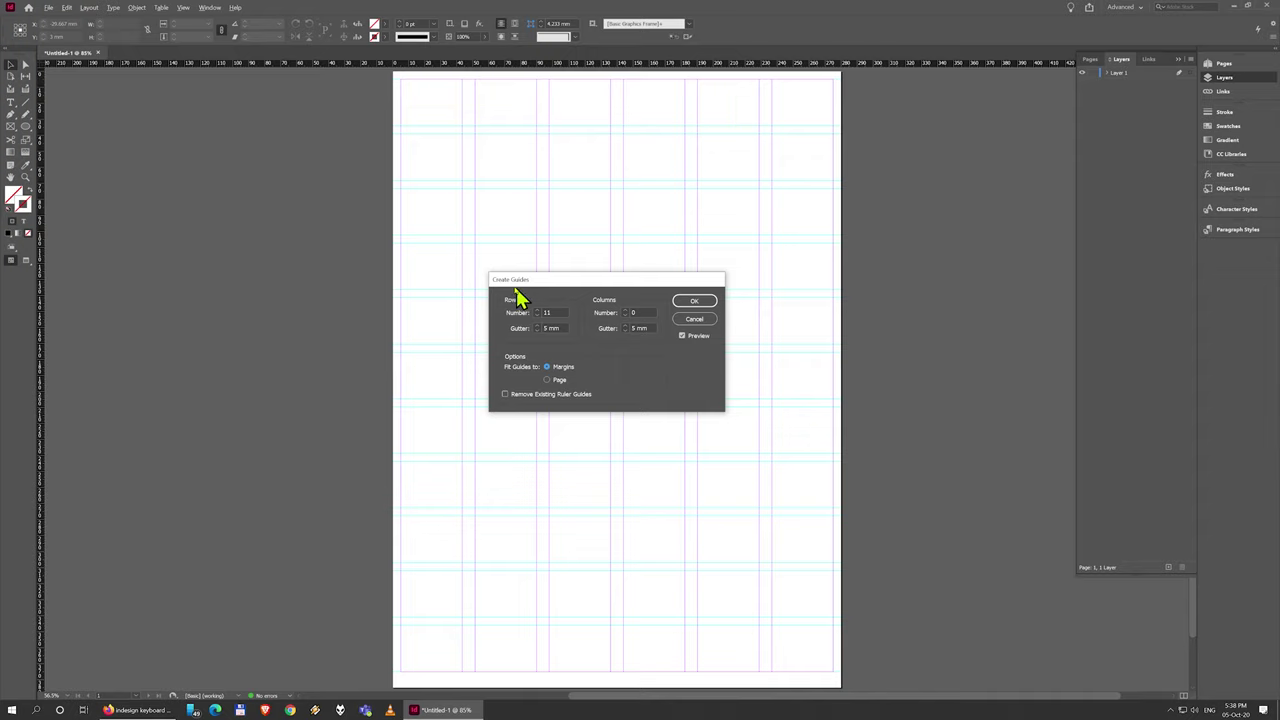
pyautogui.click(550, 312)
pyautogui.click(550, 381)
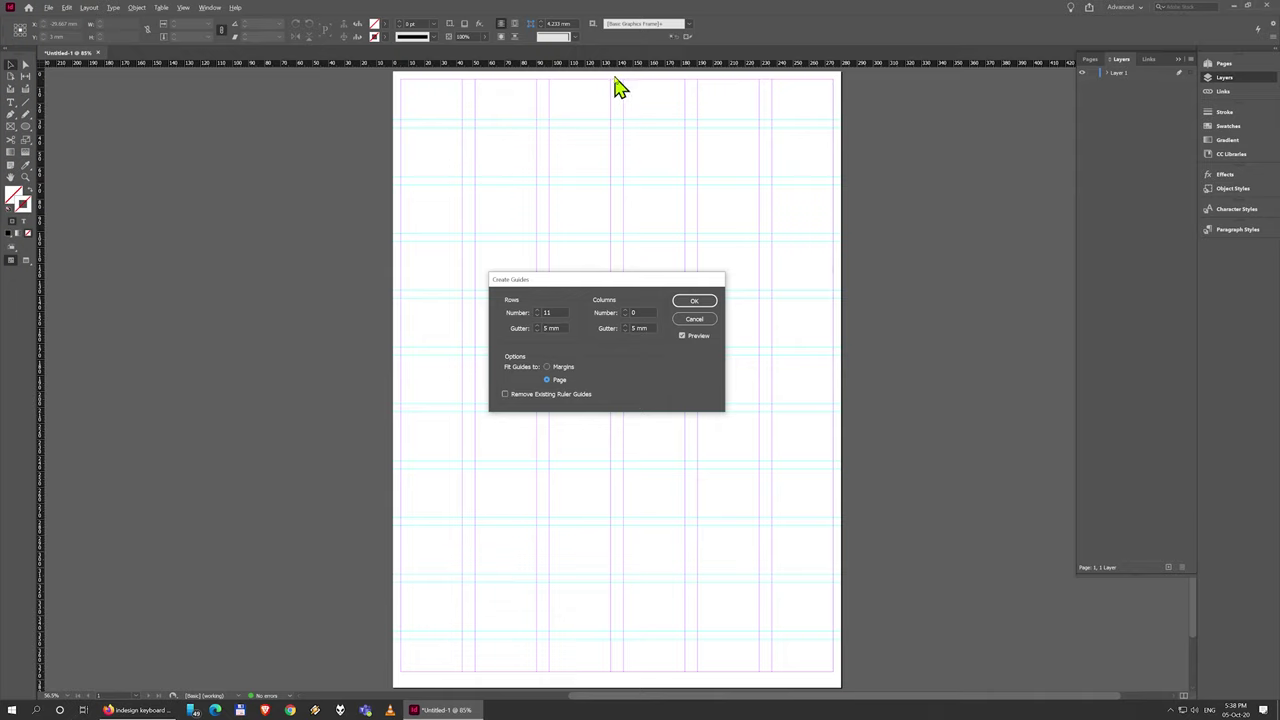
pyautogui.click(563, 368)
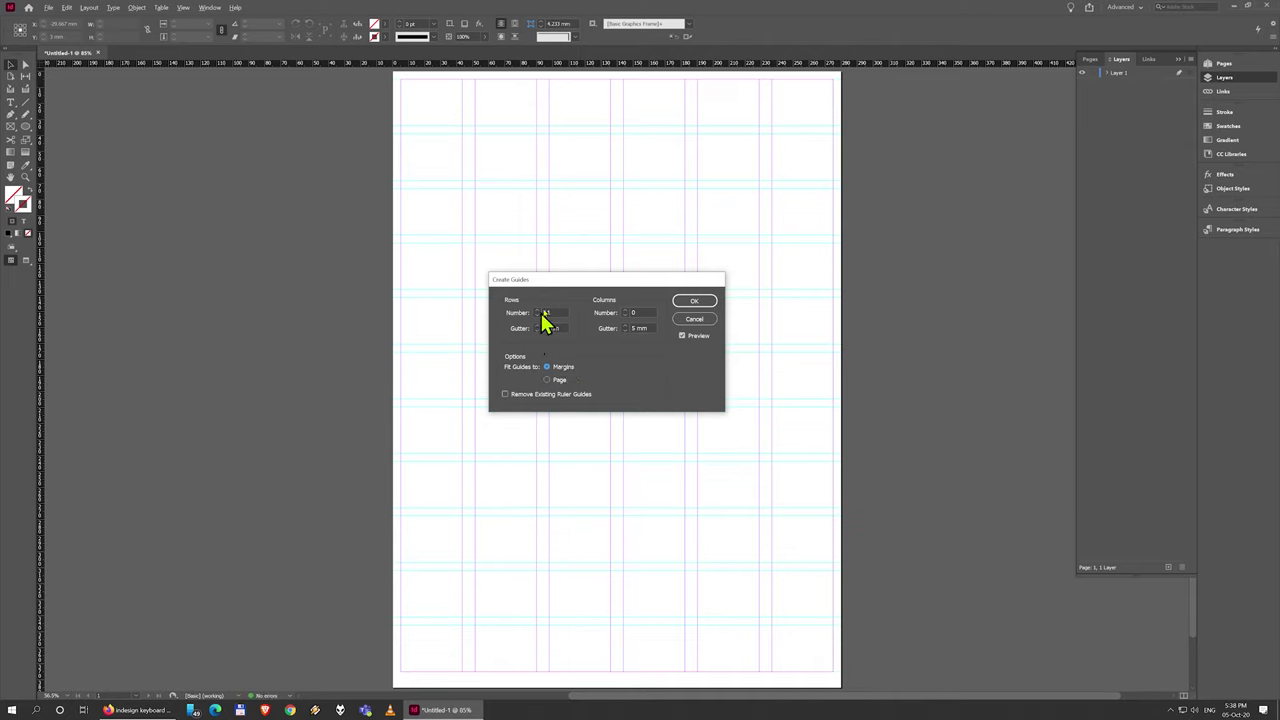
pyautogui.doubleClick(553, 312)
pyautogui.click(562, 327)
pyautogui.click(688, 303)
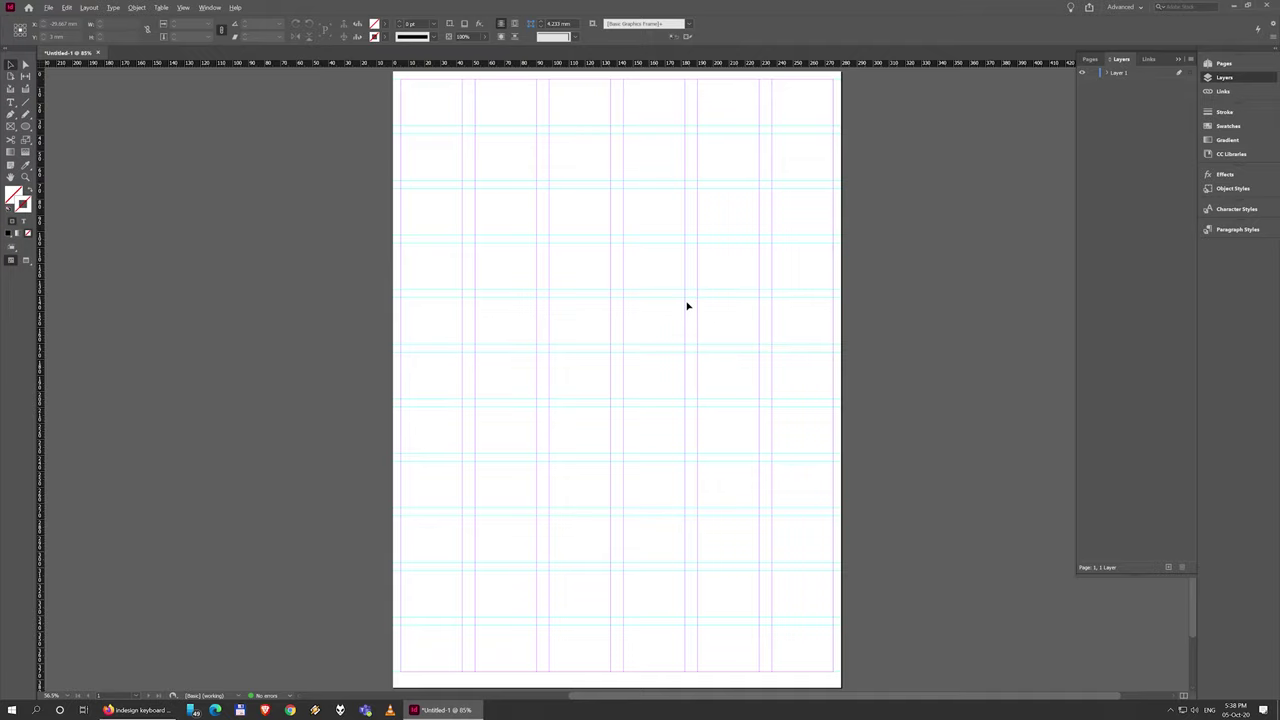